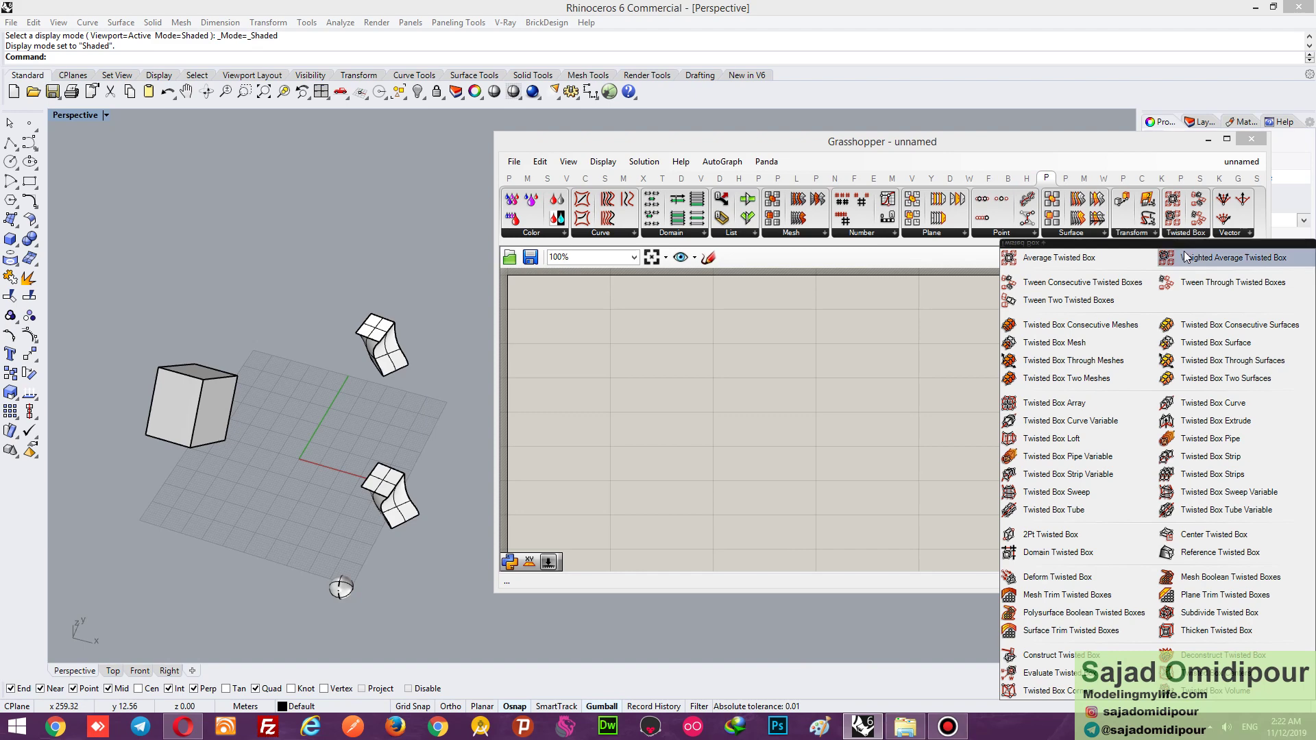
Step: Place a Weighted Average Twisted Box component on the empty Grasshopper canvas
left_click_drag(1185, 257, 790, 361)
scroll(697, 343, "up", 3)
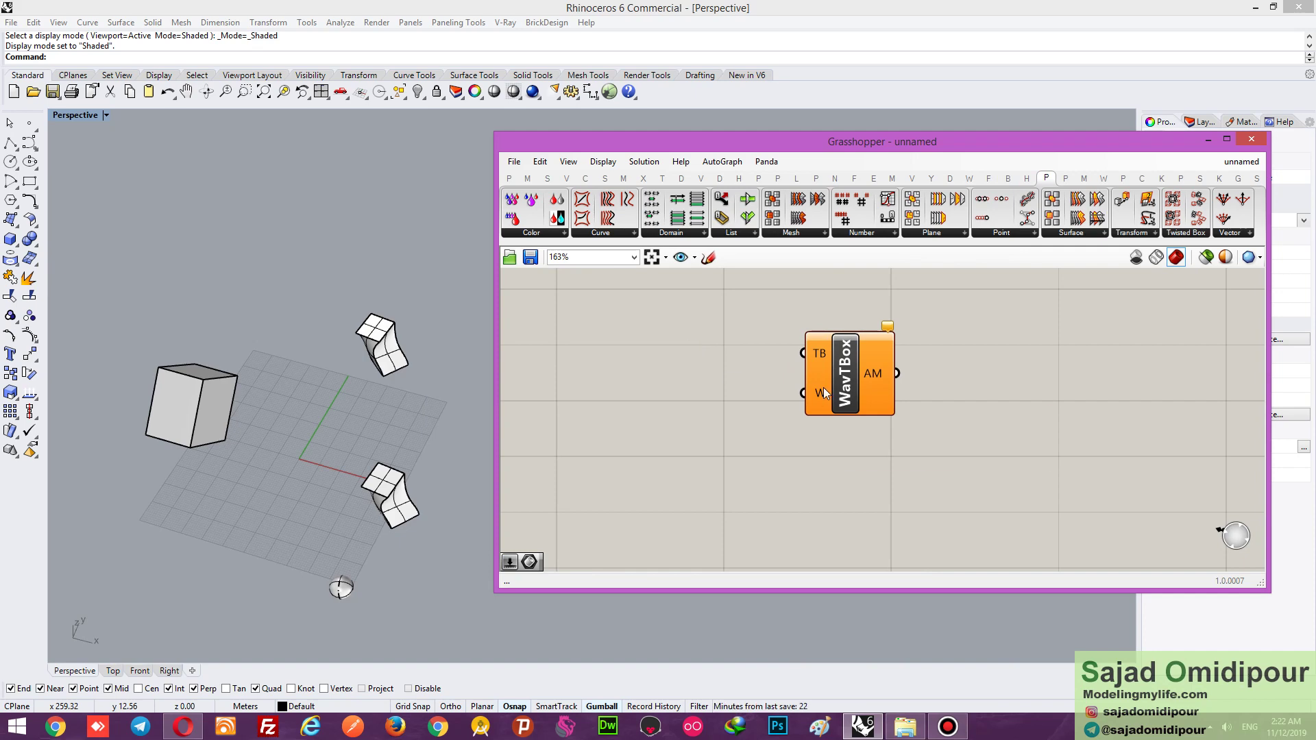
mouse_move(824, 393)
Step: Reference the upper twisted box, the large box and the lower twisted box in a new Brep parameter wired to the TB input
left_click(507, 179)
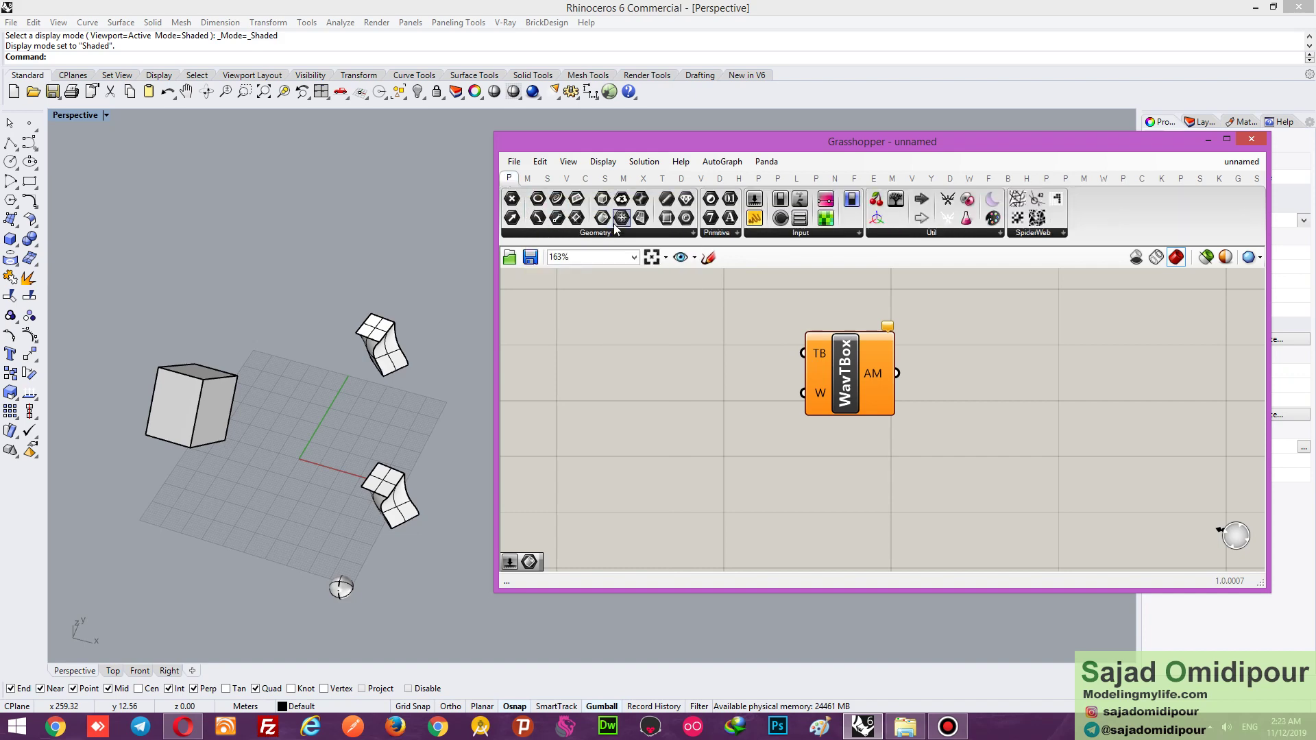
left_click_drag(602, 218, 628, 315)
right_click(627, 315)
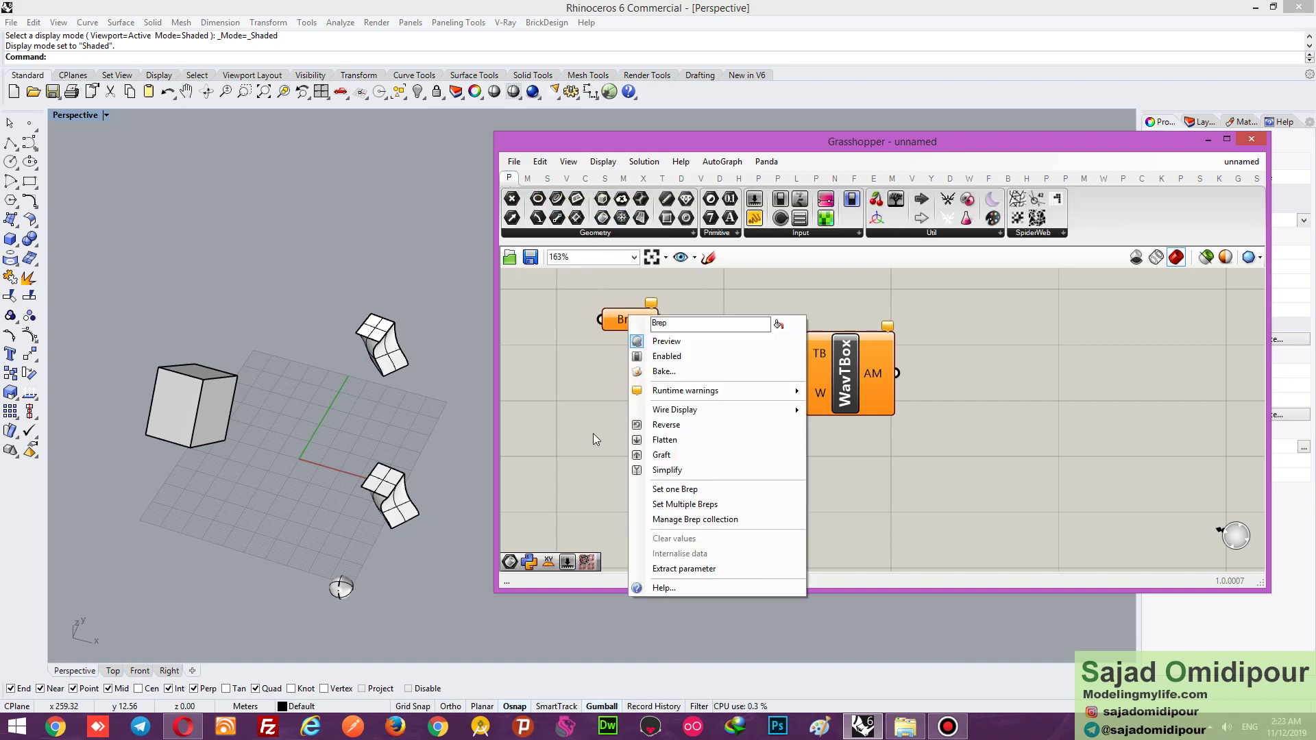
left_click(685, 504)
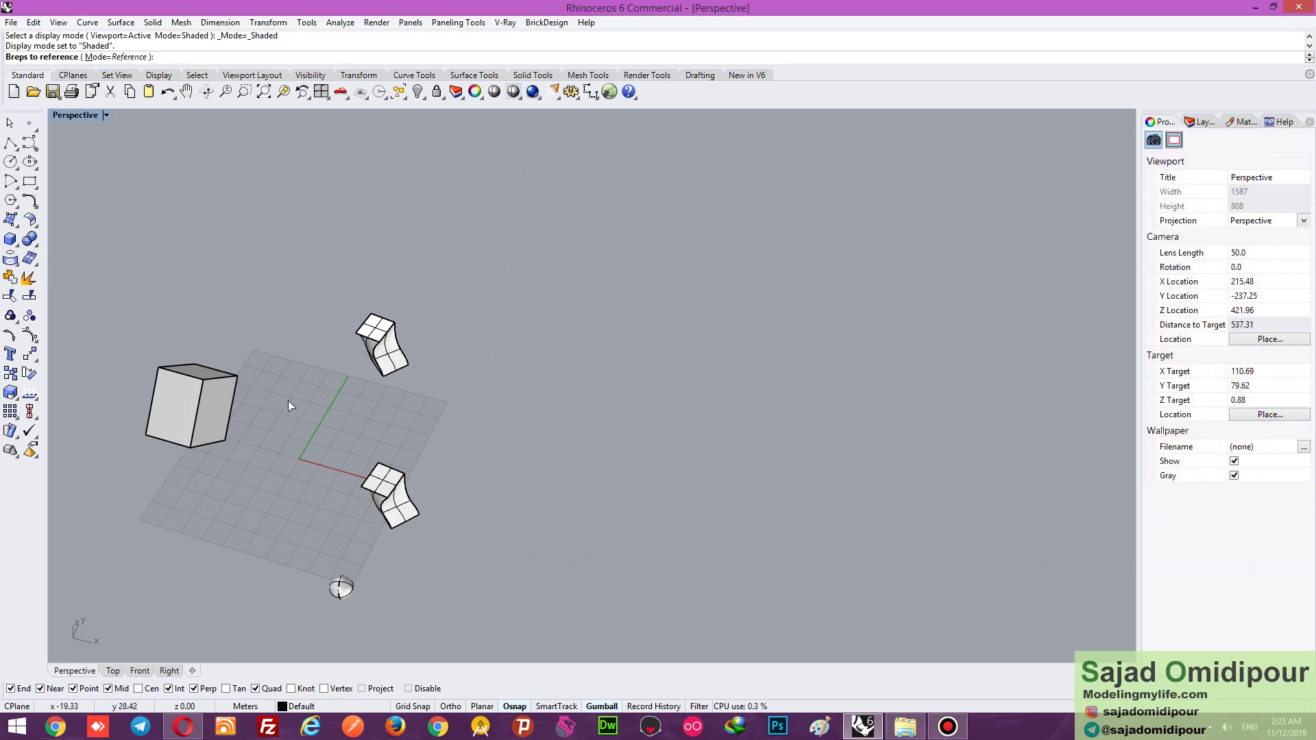
left_click(375, 332)
left_click(234, 381)
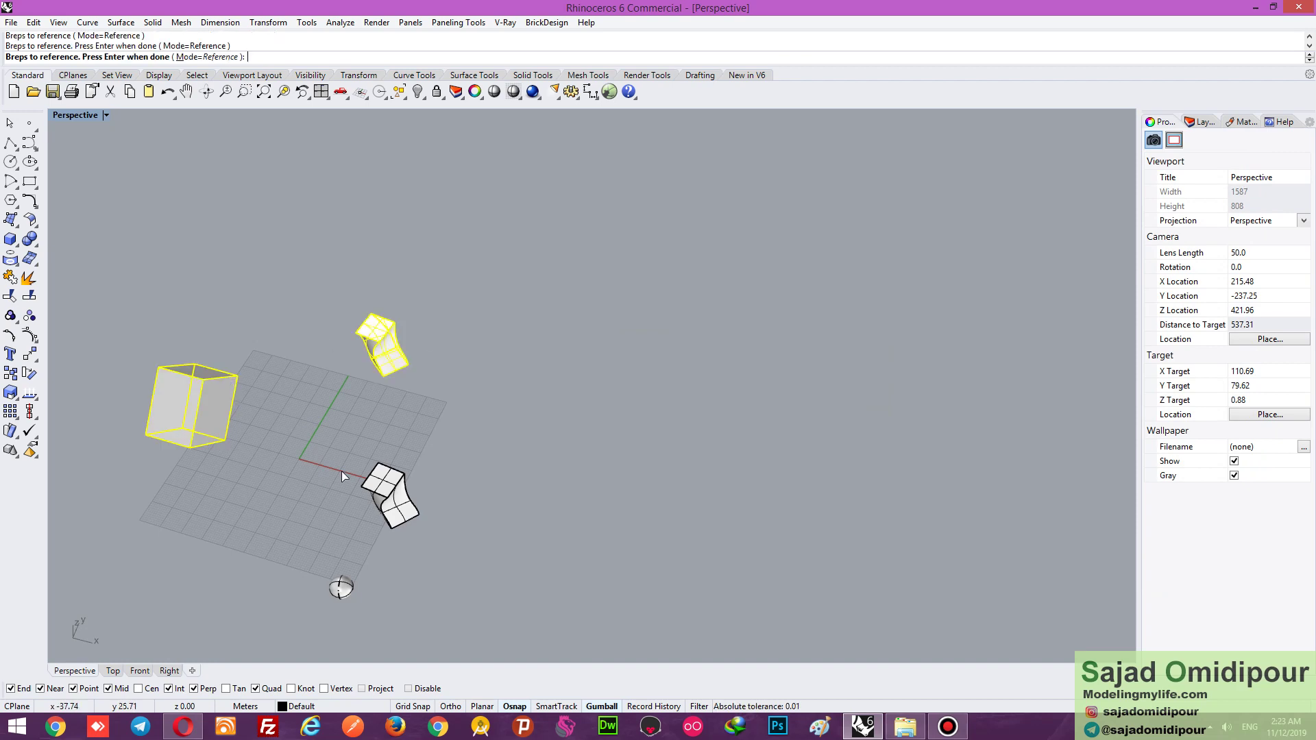
left_click(373, 499)
key("Return")
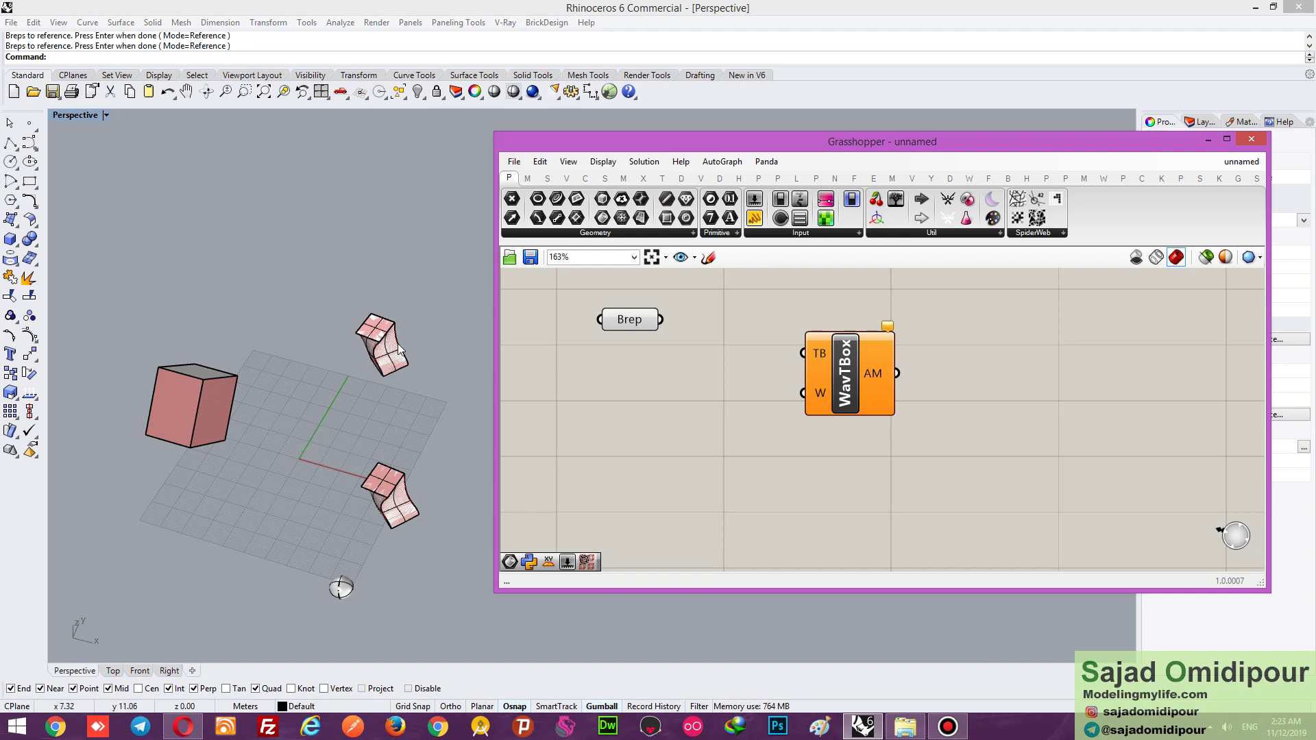
left_click_drag(661, 320, 803, 353)
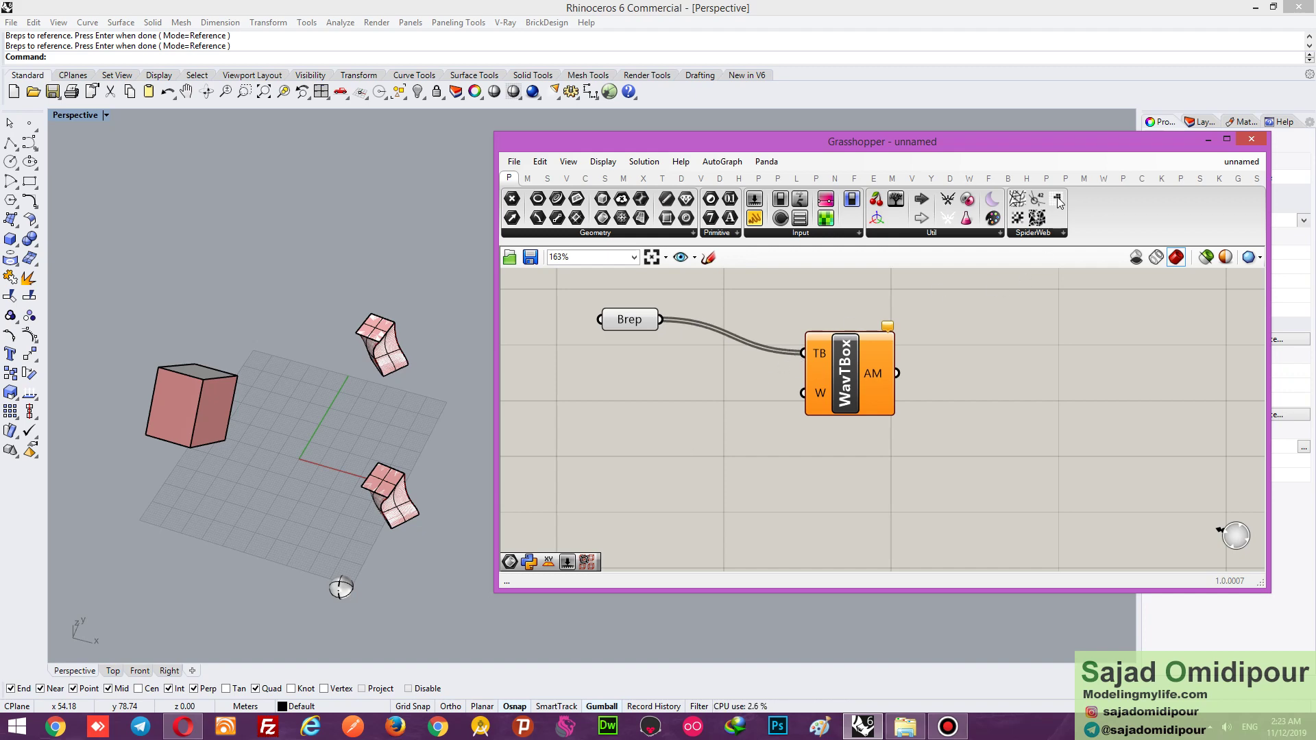
left_click(1044, 179)
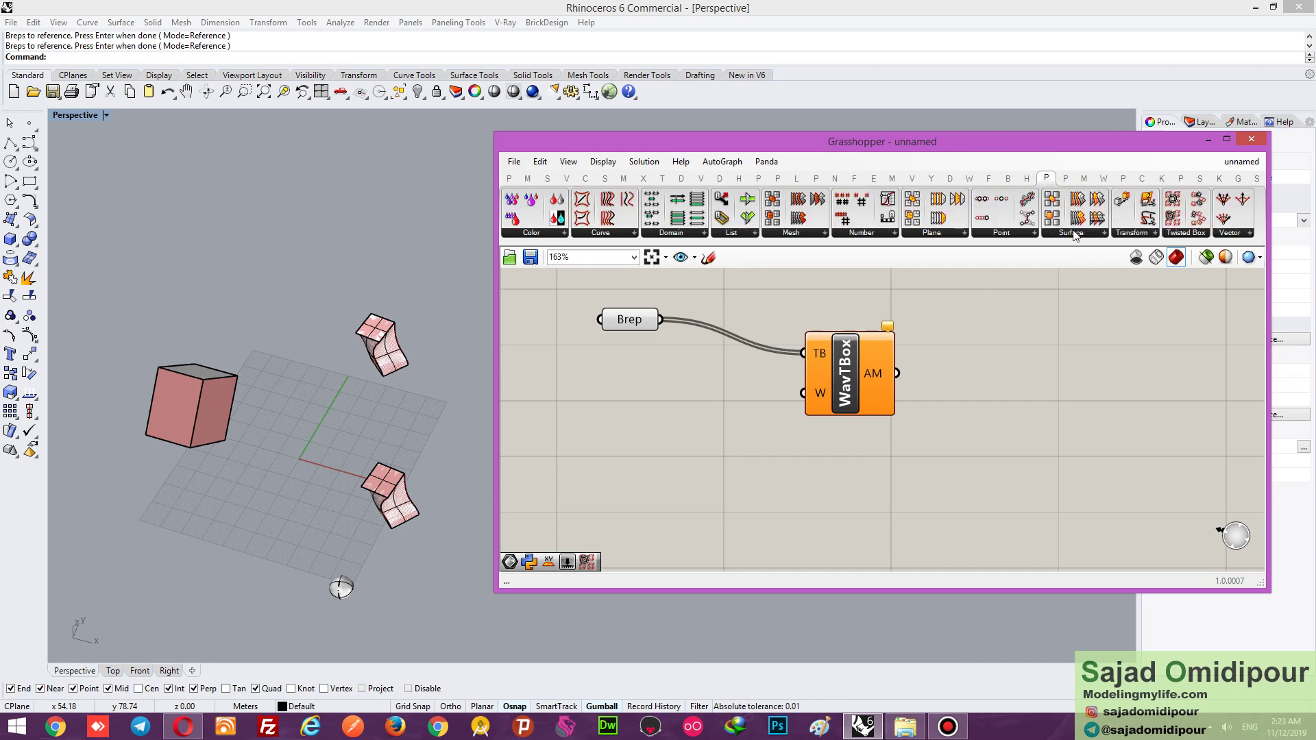
left_click(1142, 234)
left_click(1183, 233)
Step: Add three number sliders stacked below the Brep parameter
left_click(509, 178)
left_click_drag(753, 201, 640, 439)
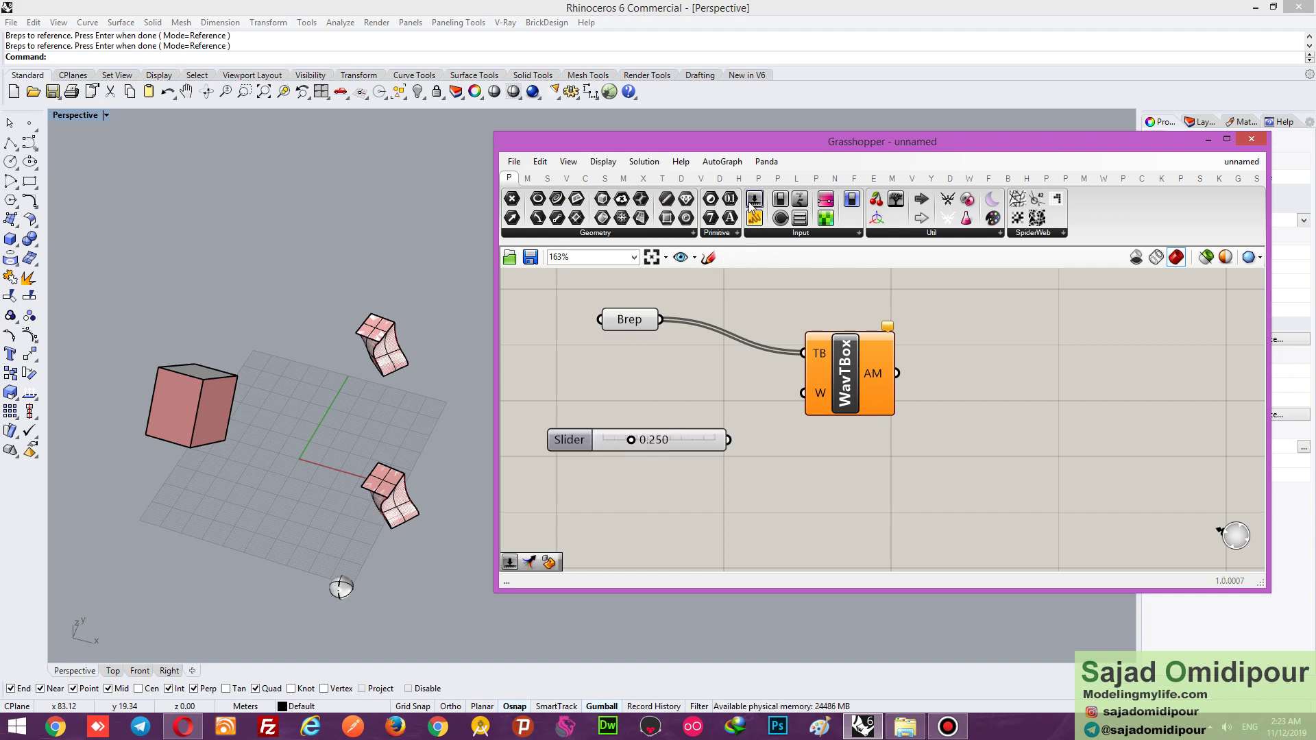
left_click_drag(753, 201, 621, 493)
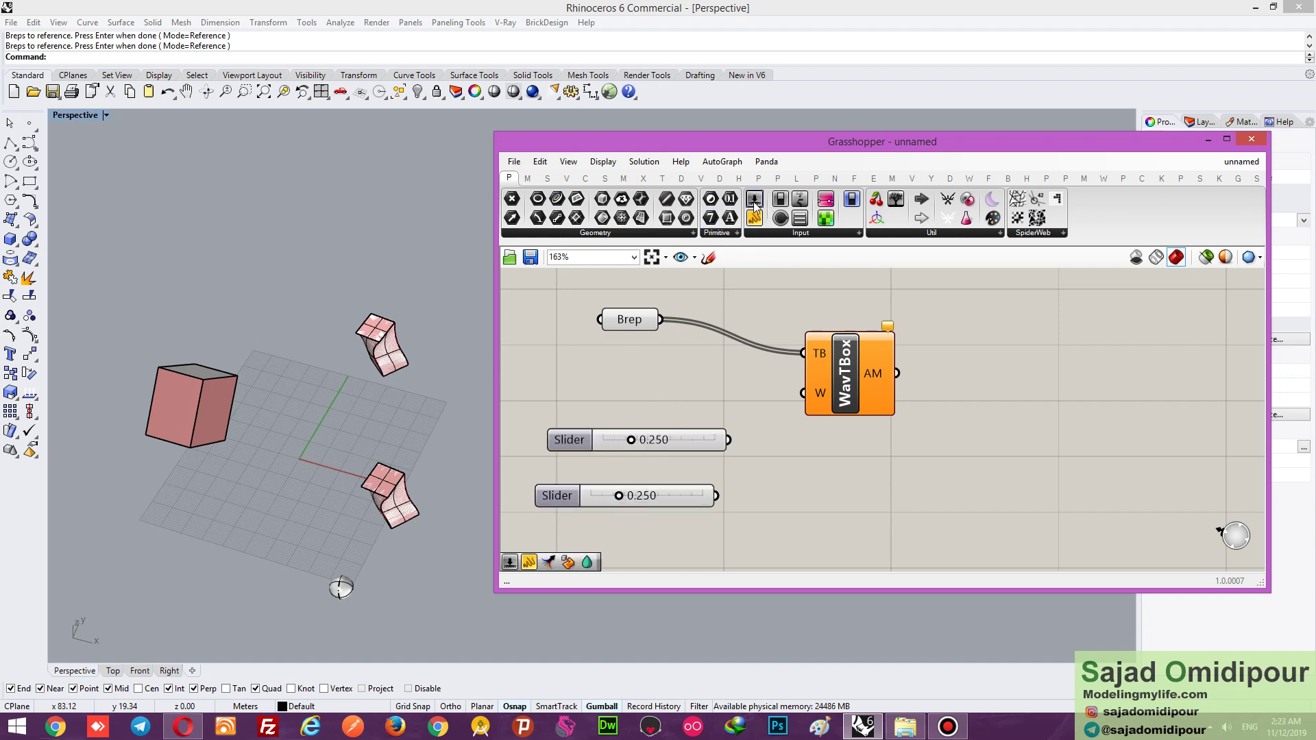
left_click_drag(753, 202, 654, 521)
right_click_drag(612, 539, 605, 506)
left_click_drag(587, 486, 566, 512)
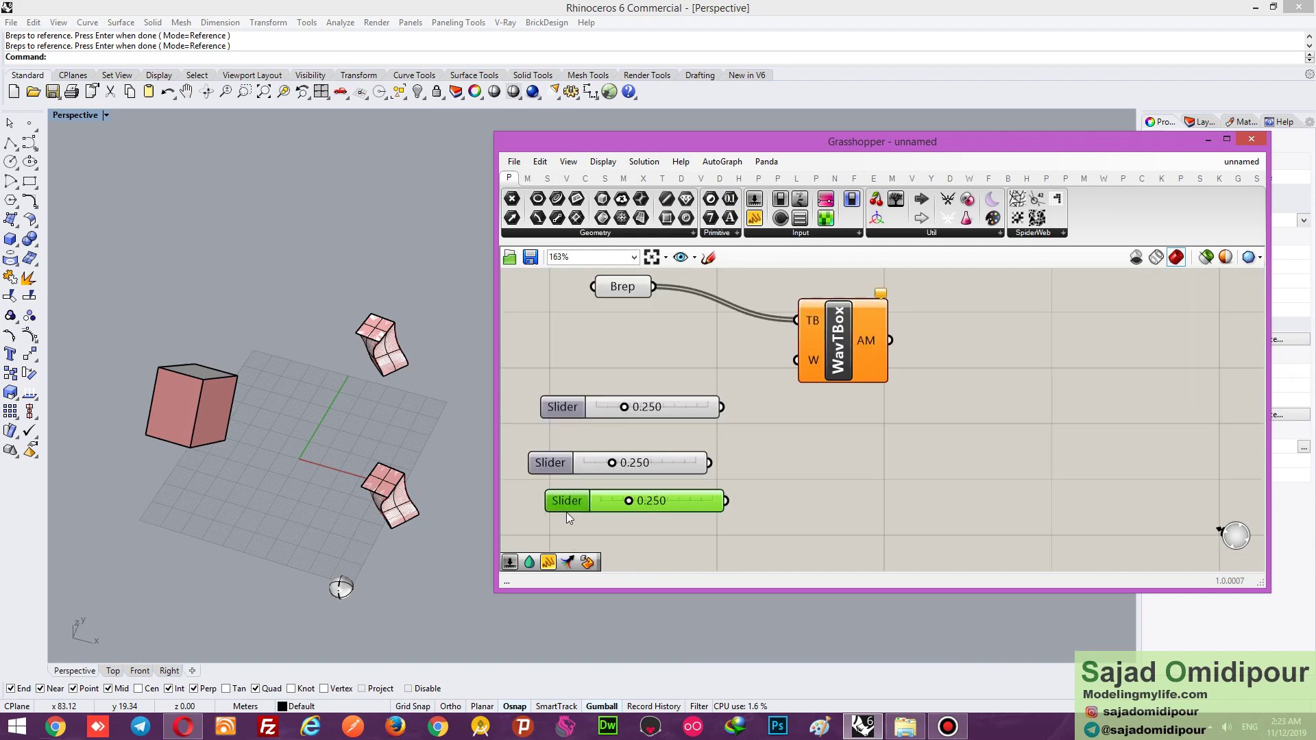
Step: Add a Merge component and connect the three sliders to its D1, D2 and D3 inputs
double_click(794, 474)
type("merge")
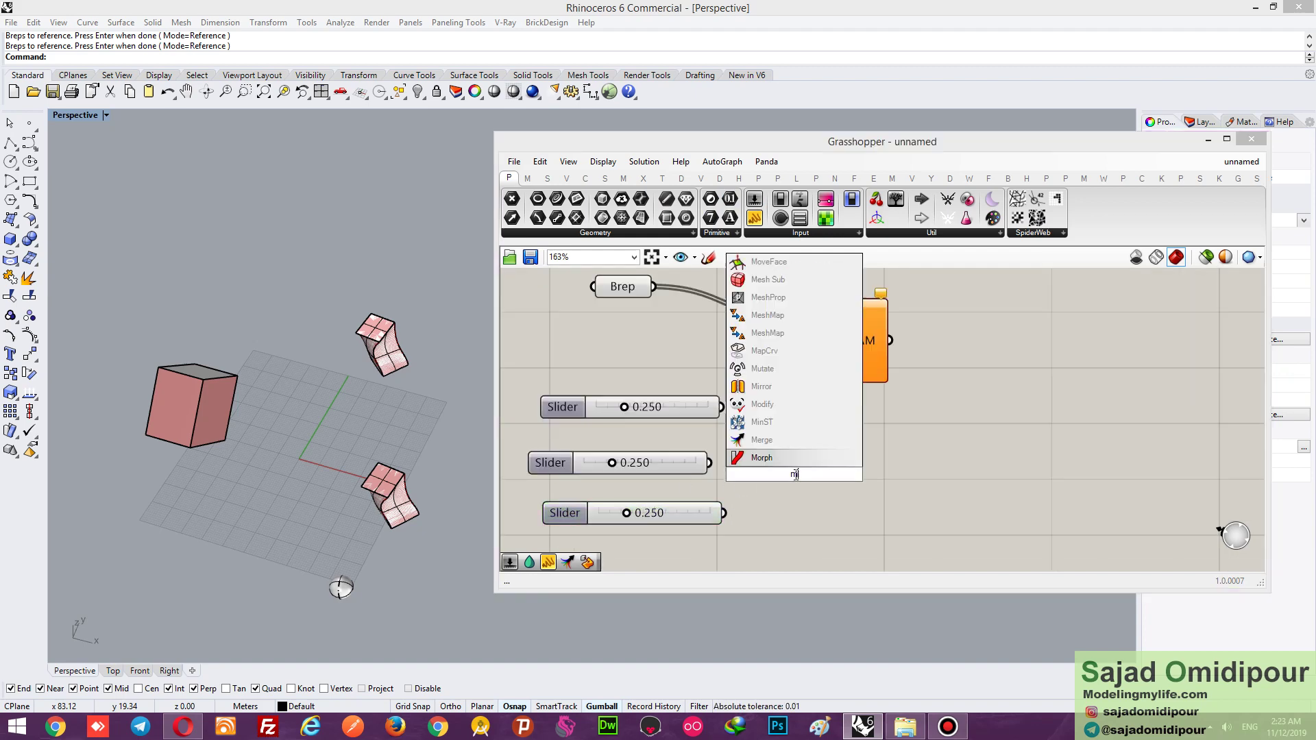
key("Return")
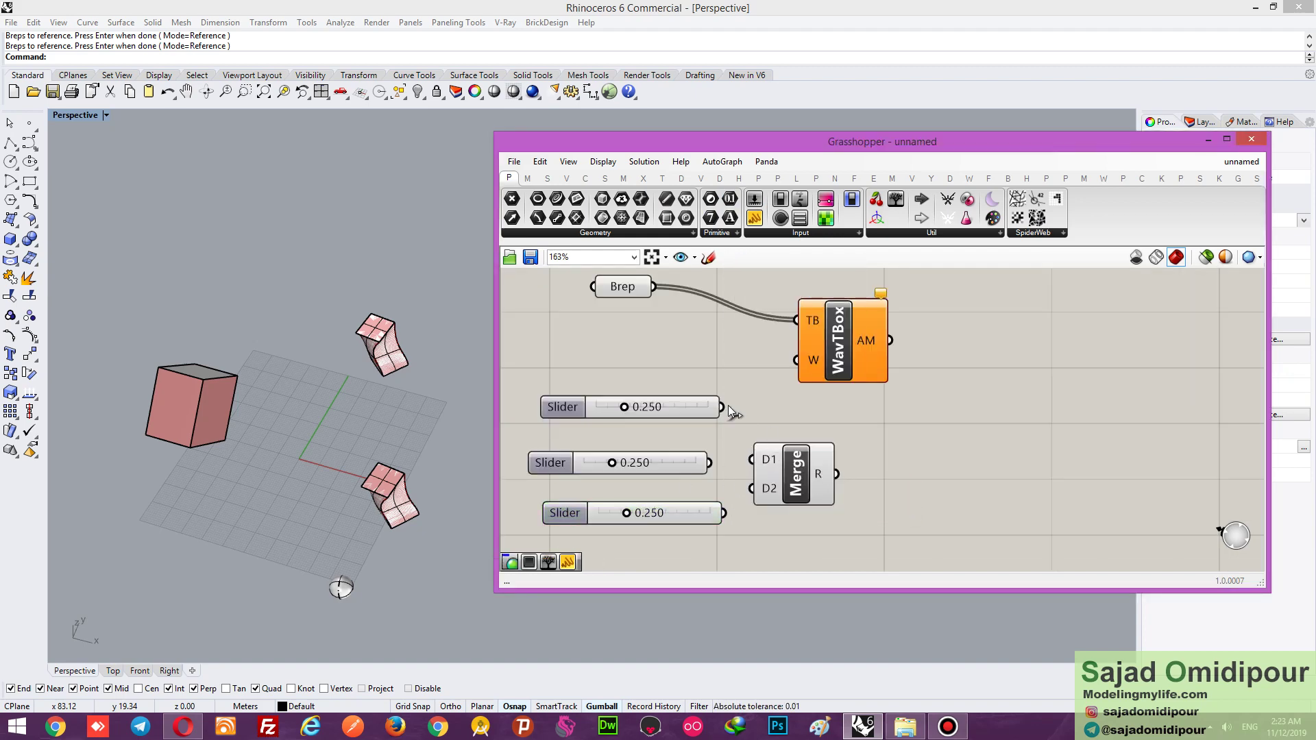
left_click_drag(723, 407, 754, 452)
left_click_drag(713, 462, 725, 512)
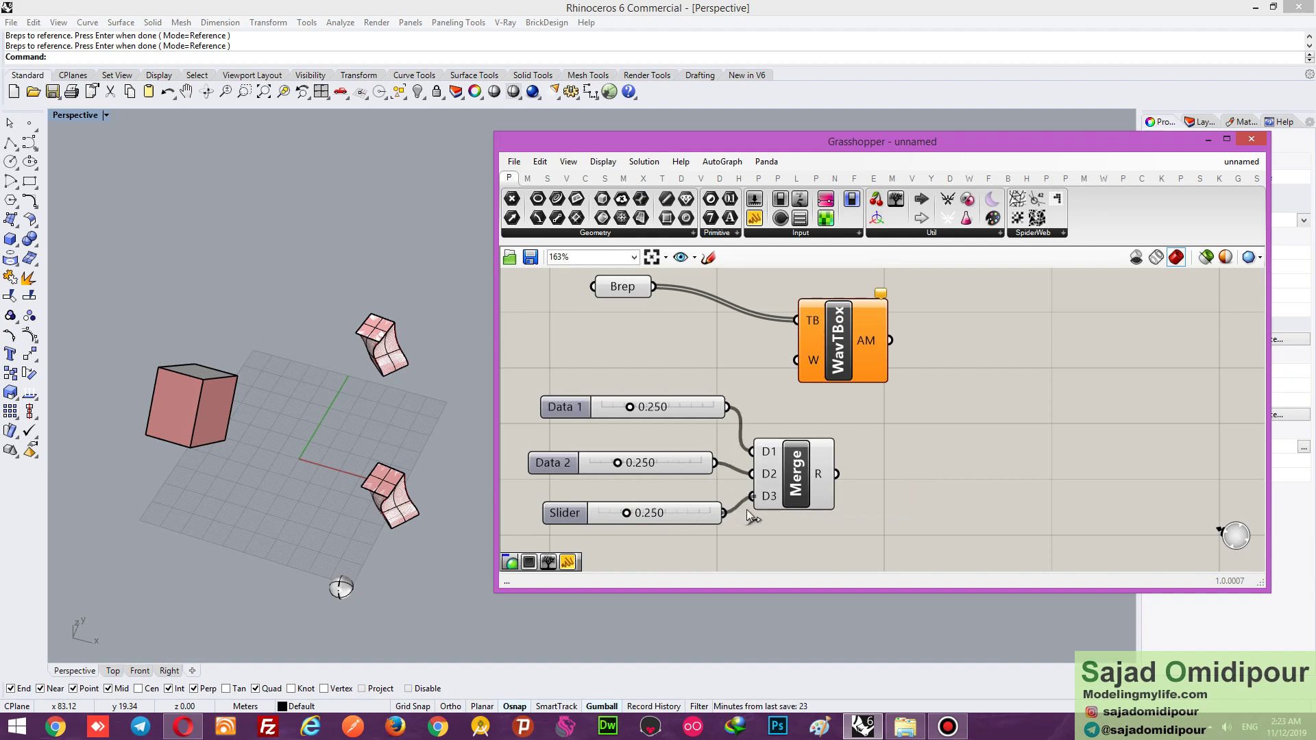
Step: Spread out the canvas layout by shifting the three sliders up and left and the Weighted Average Twisted Box component to the right
left_click(629, 287)
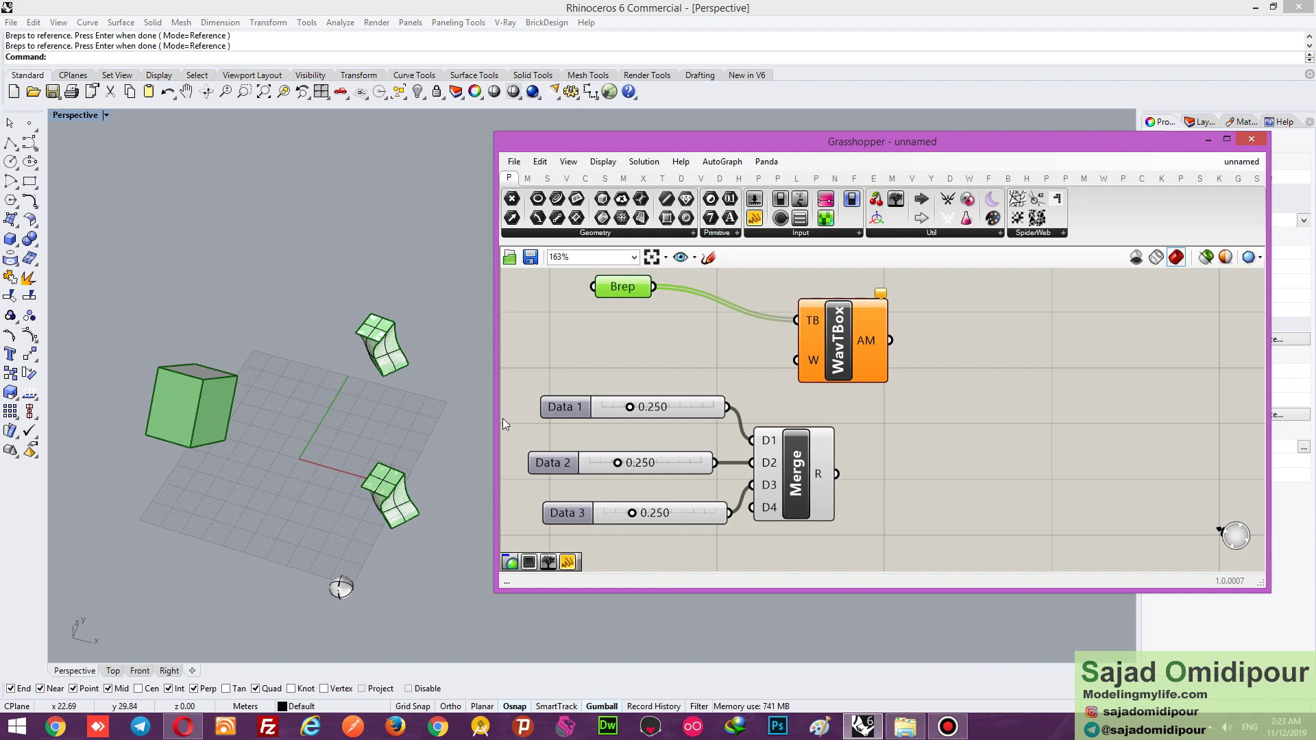
left_click_drag(559, 405, 530, 379)
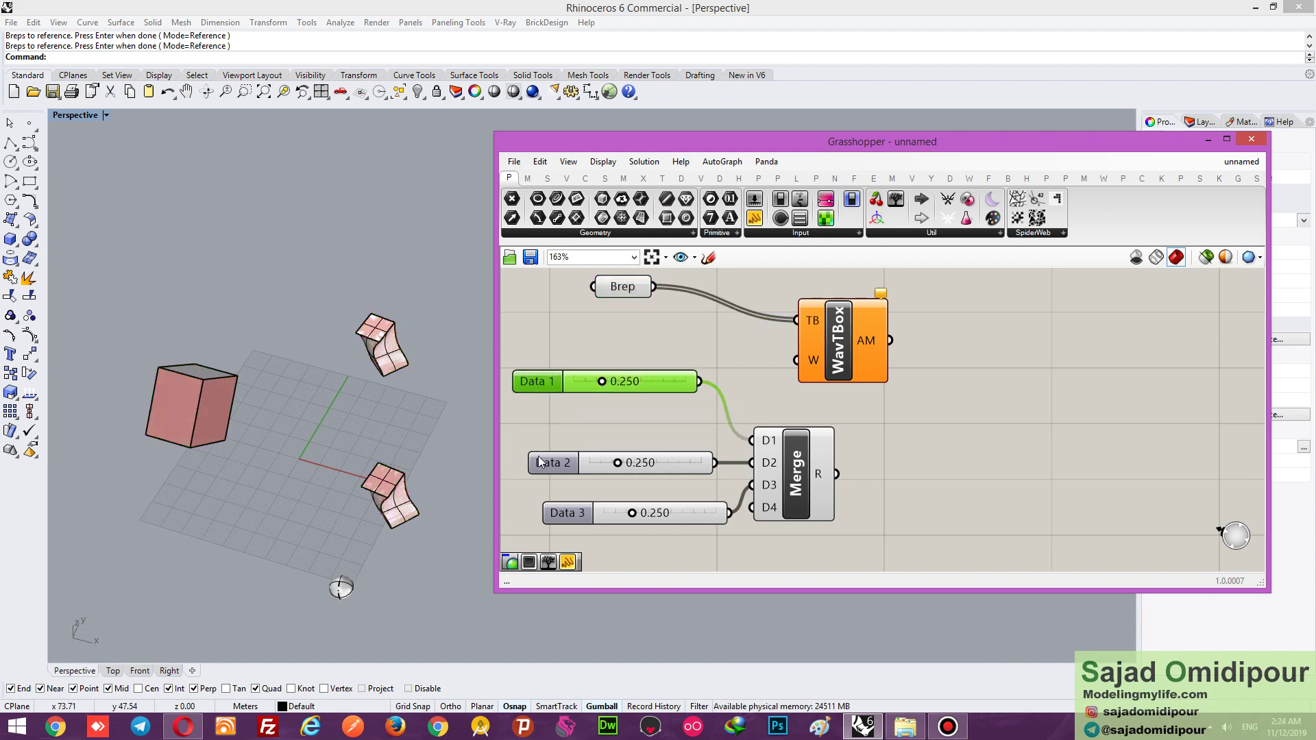
left_click_drag(539, 459, 516, 417)
left_click_drag(567, 520, 540, 485)
left_click_drag(858, 344, 944, 330)
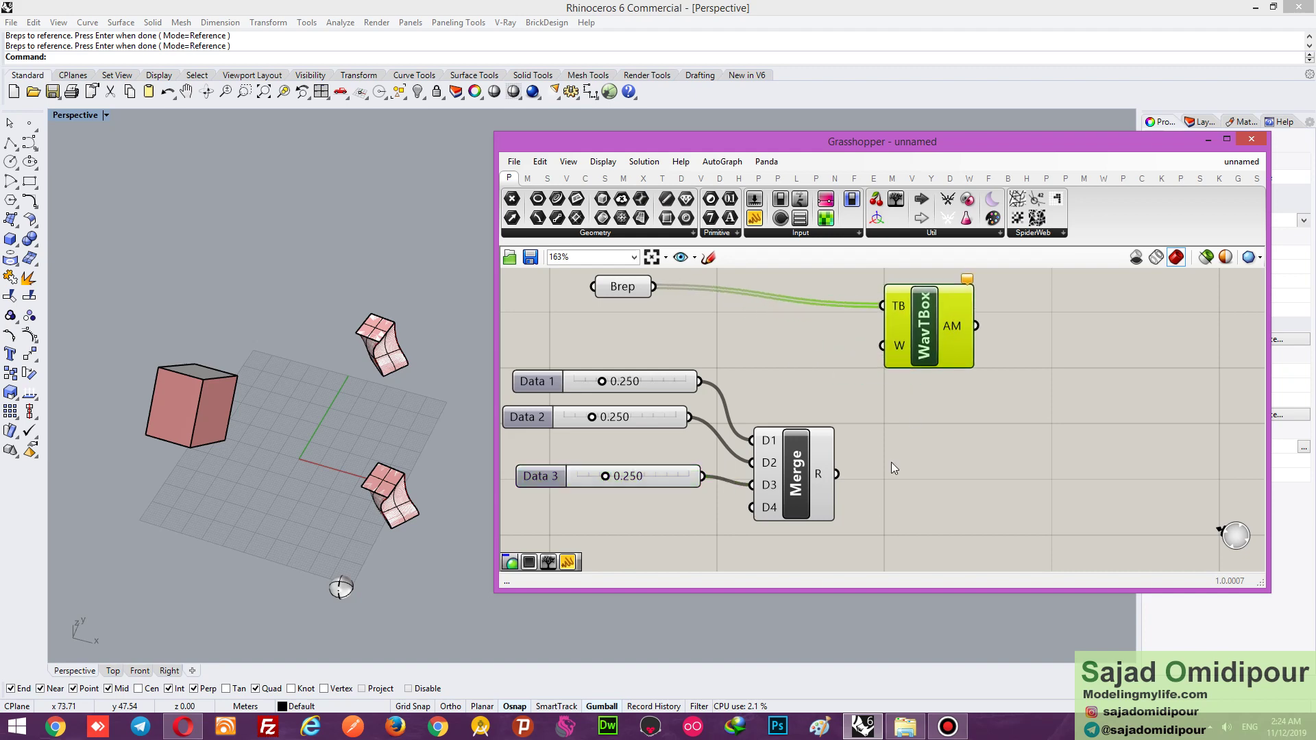
Step: Add a Panel and wire the Merge result to both the Panel and the W input of the twisted box component
left_click_drag(978, 466, 980, 473)
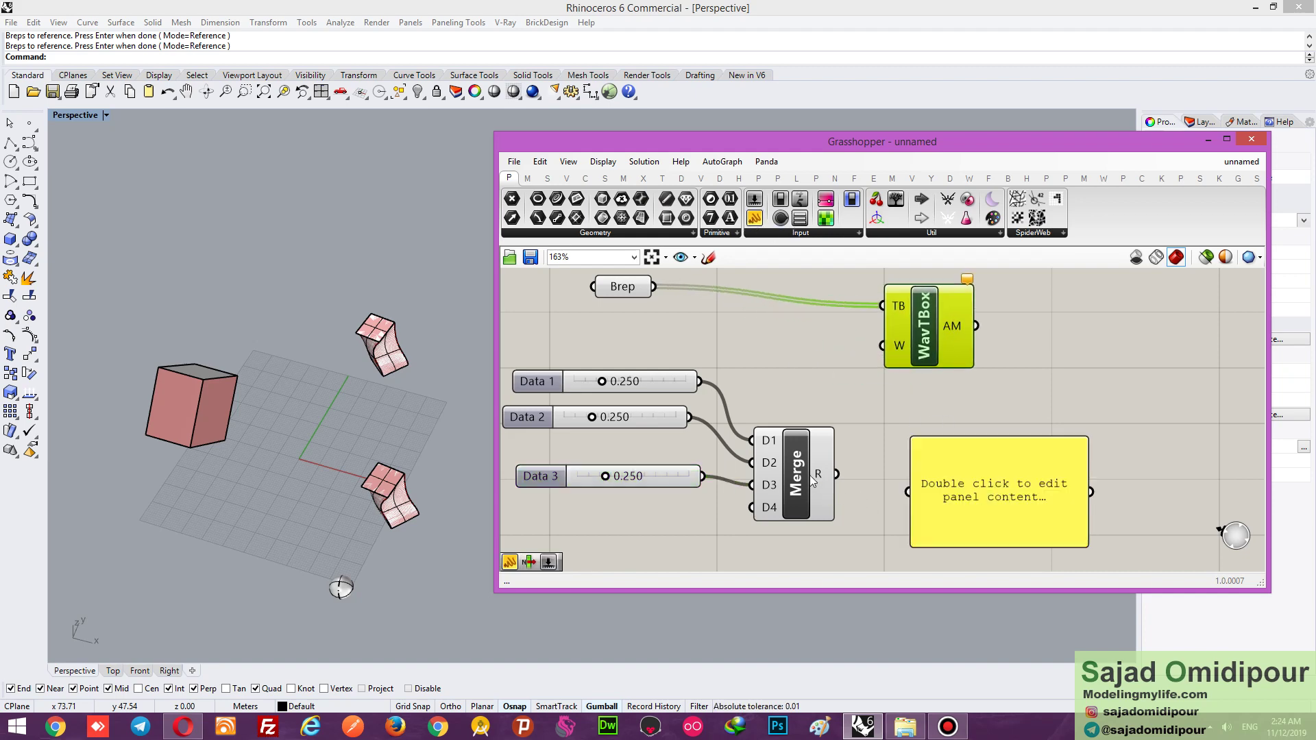
mouse_move(836, 474)
left_mouse_down()
mouse_move(908, 491)
mouse_move(882, 345)
left_mouse_up()
left_click(996, 409)
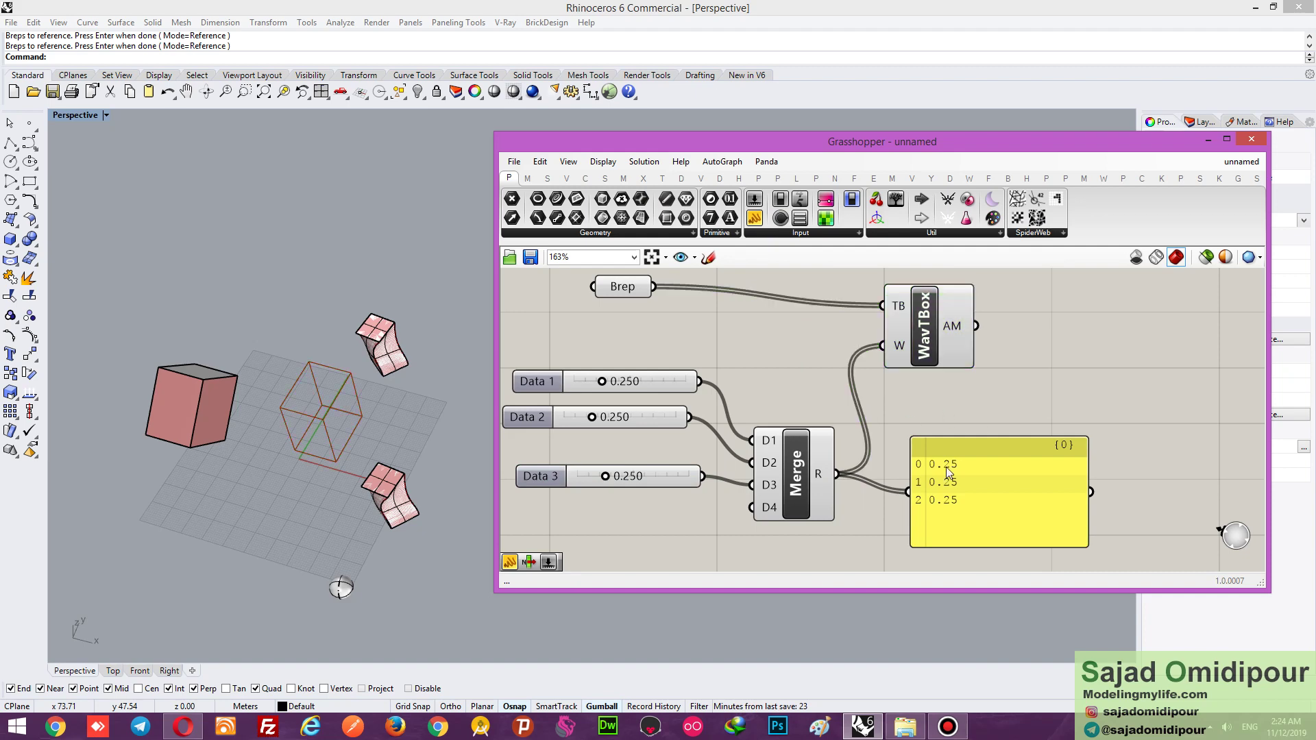
right_click_drag(392, 365, 373, 429)
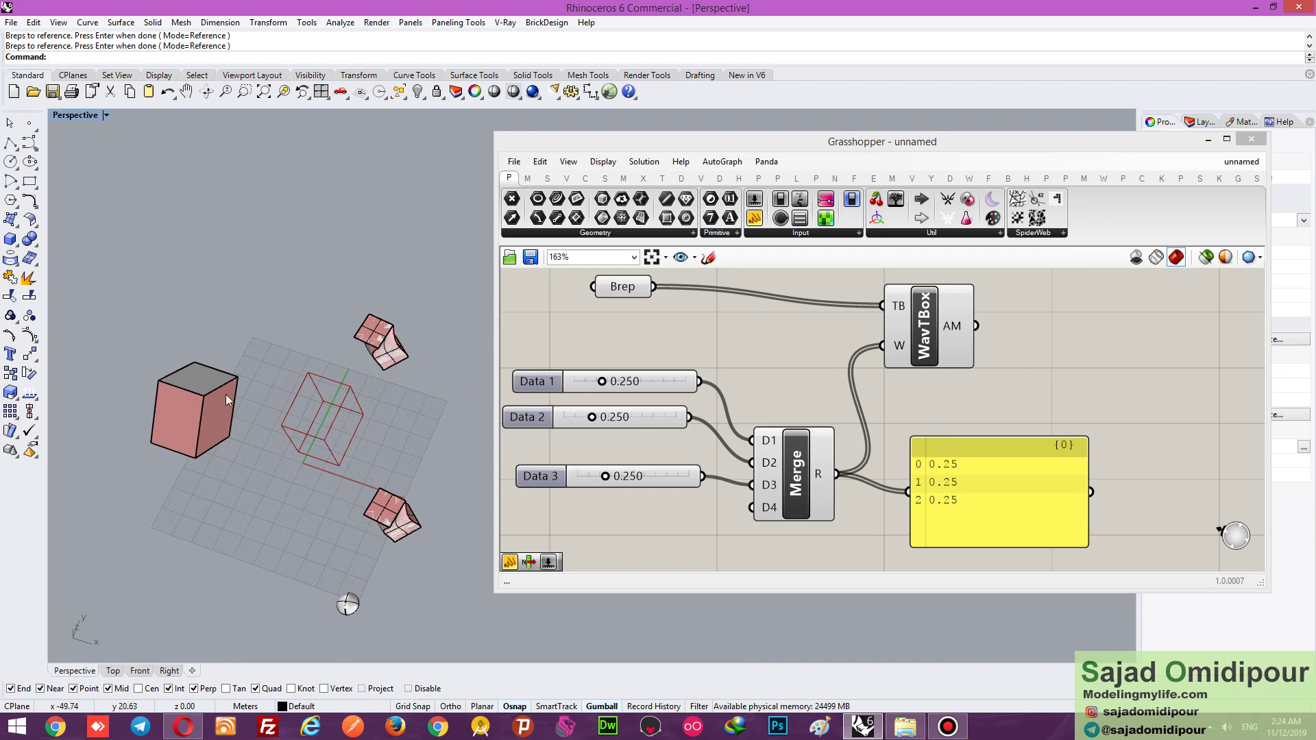
Step: Set the Data 1 and Data 2 sliders to 0 and the Data 3 slider to 1
left_click_drag(539, 383, 531, 381)
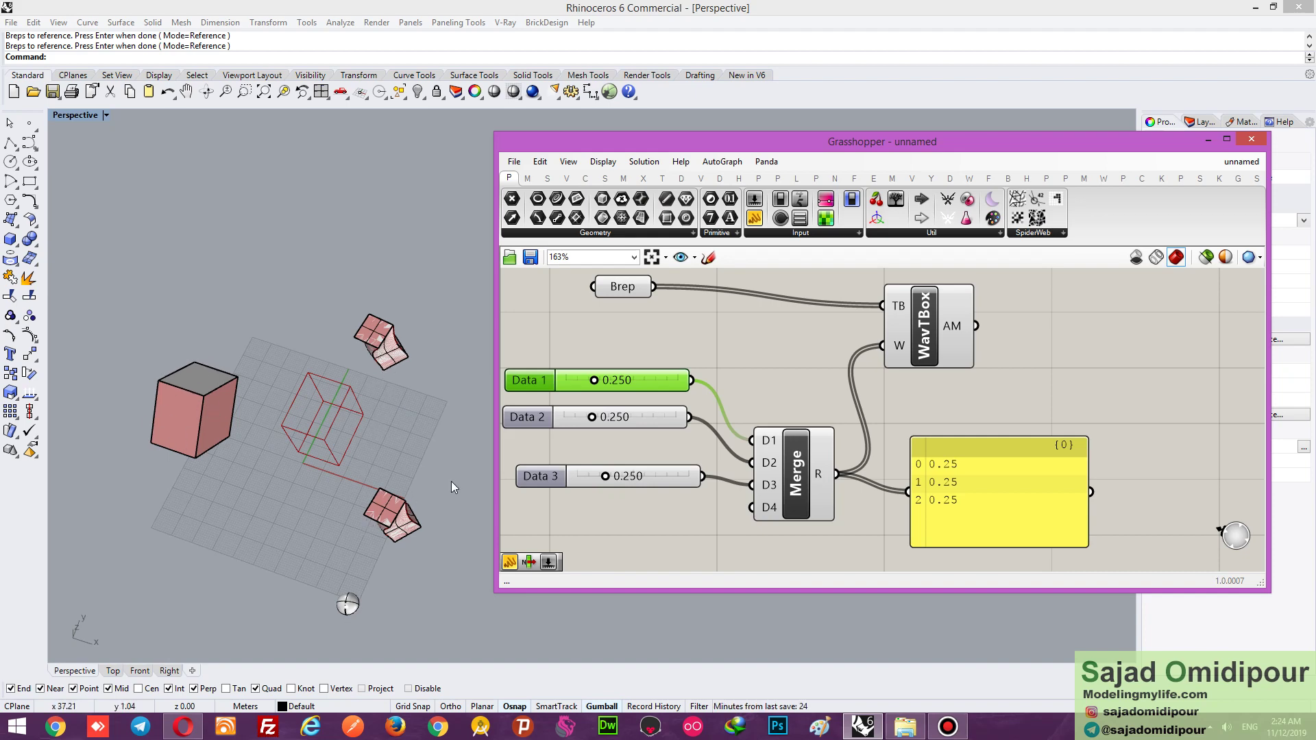
left_click(683, 332)
scroll(738, 410, "down", 2)
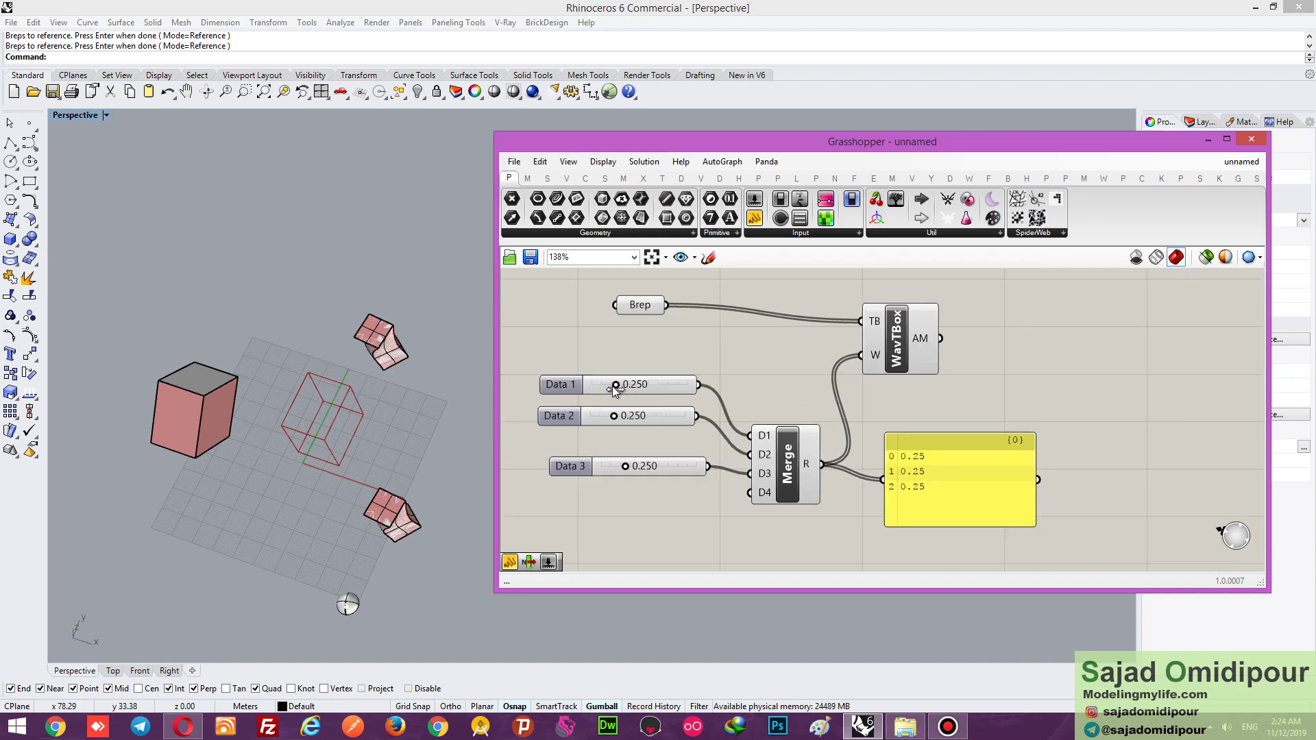
left_click_drag(615, 385, 574, 414)
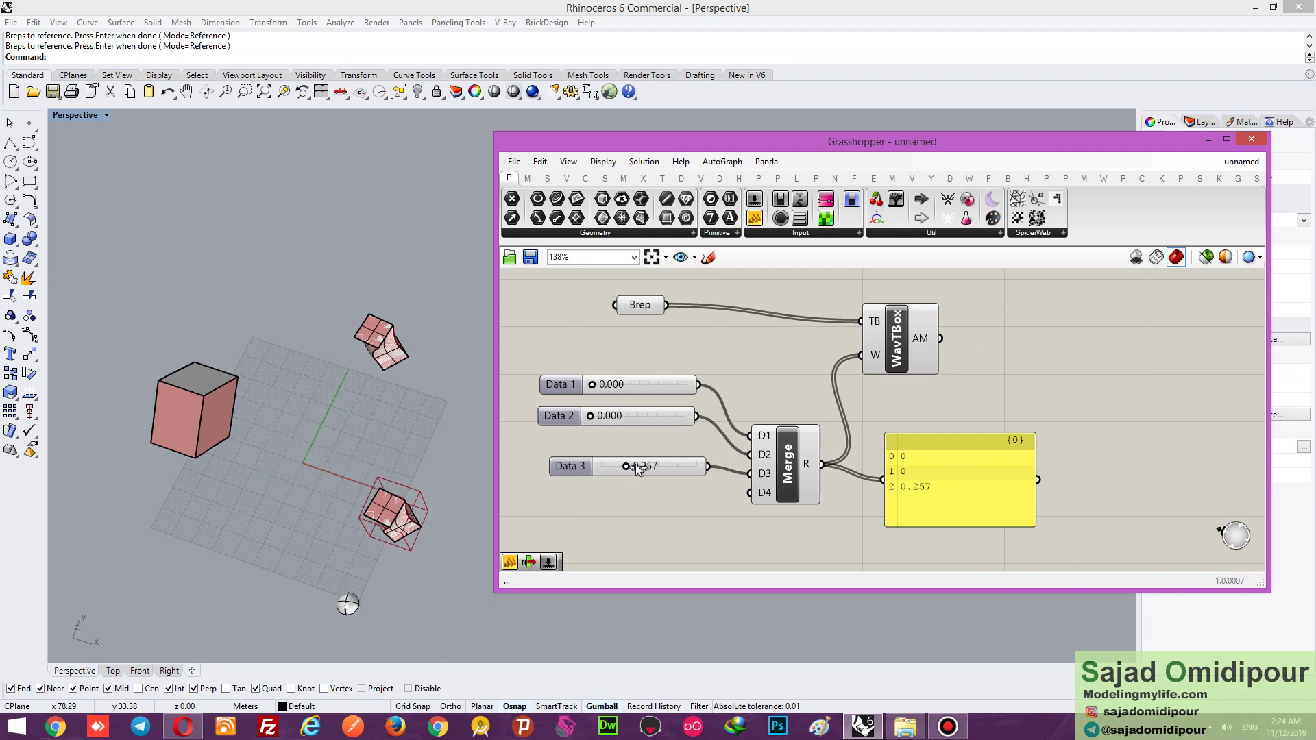
left_click_drag(638, 469, 699, 466)
Step: Re-reference the Brep parameter's solids in the order lower twisted box, upper twisted box, large box
left_click_drag(647, 316, 620, 329)
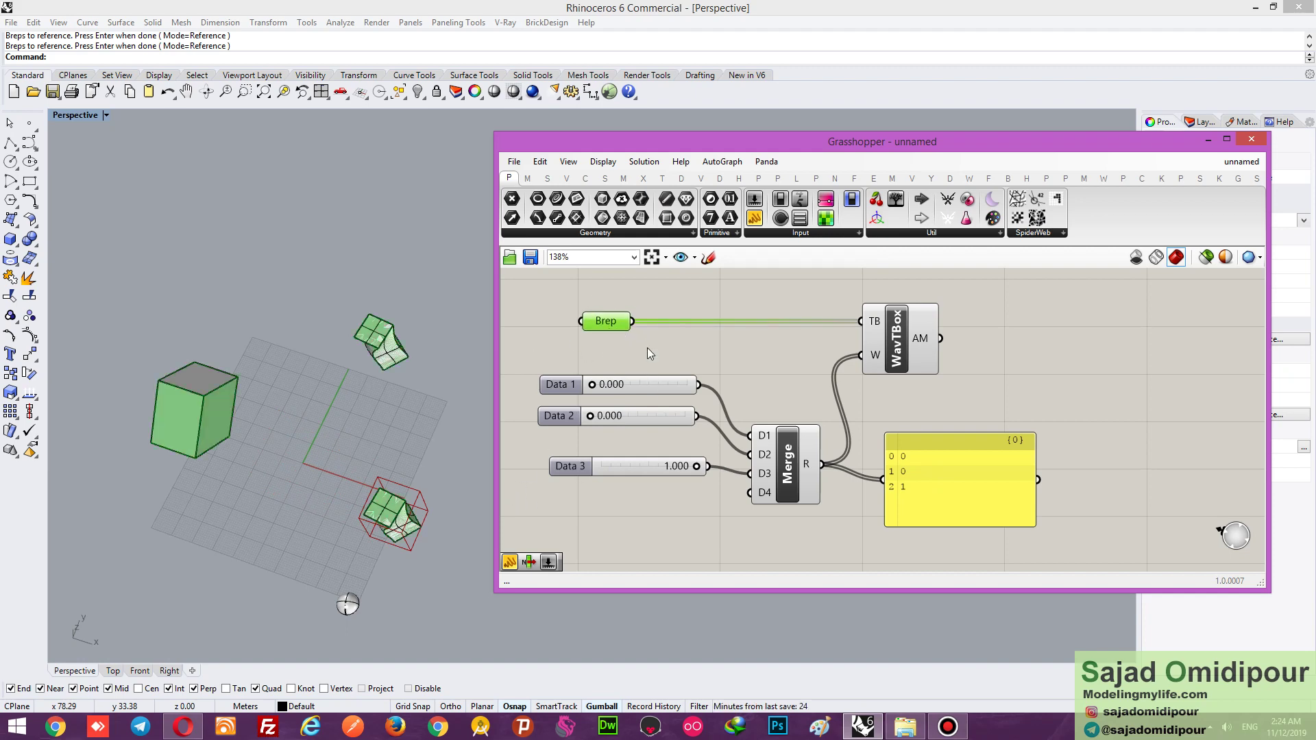
right_click(610, 323)
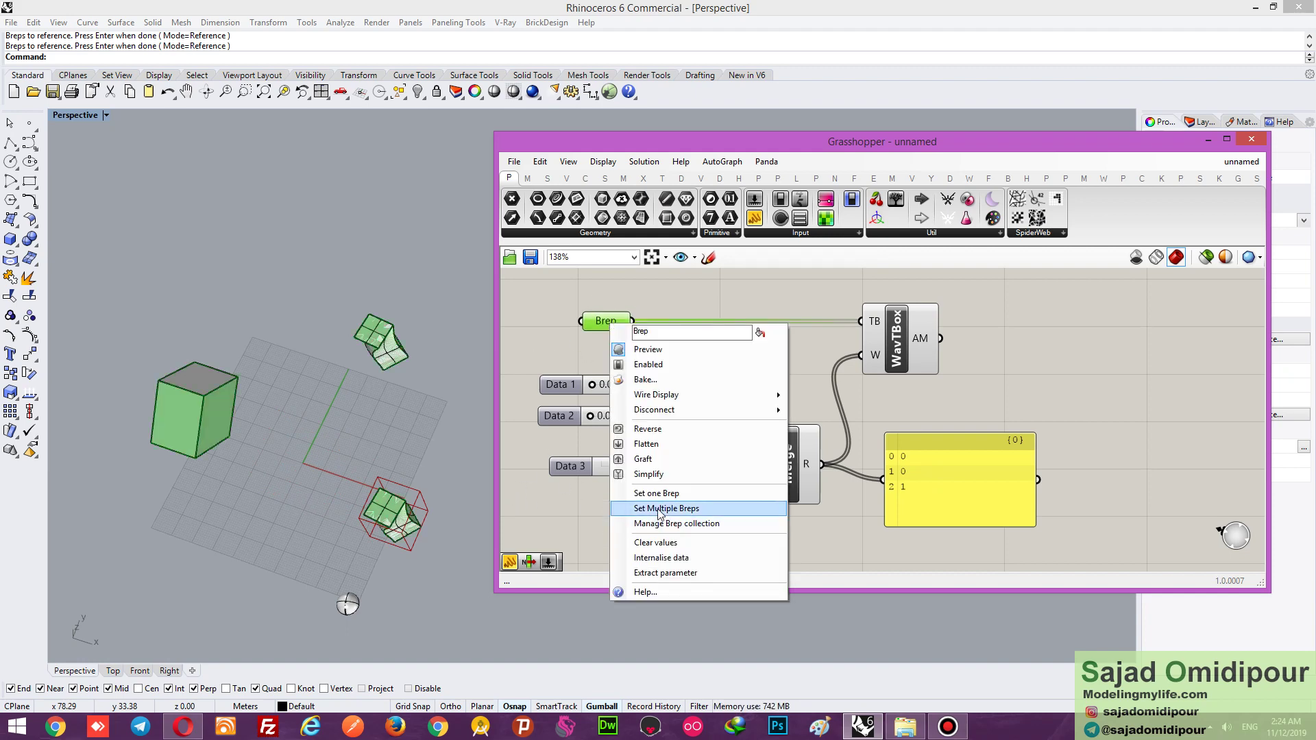
left_click(646, 508)
left_click(394, 513)
left_click(393, 351)
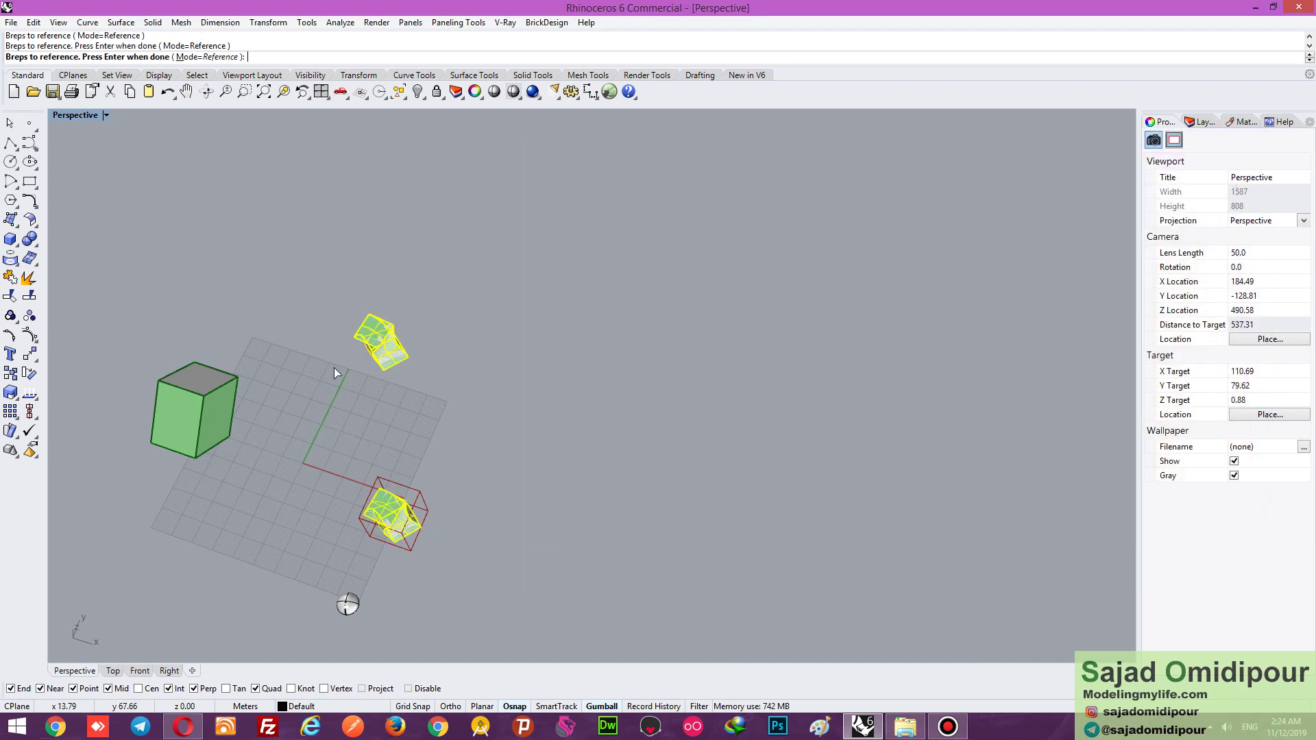
left_click(209, 403)
key("Return")
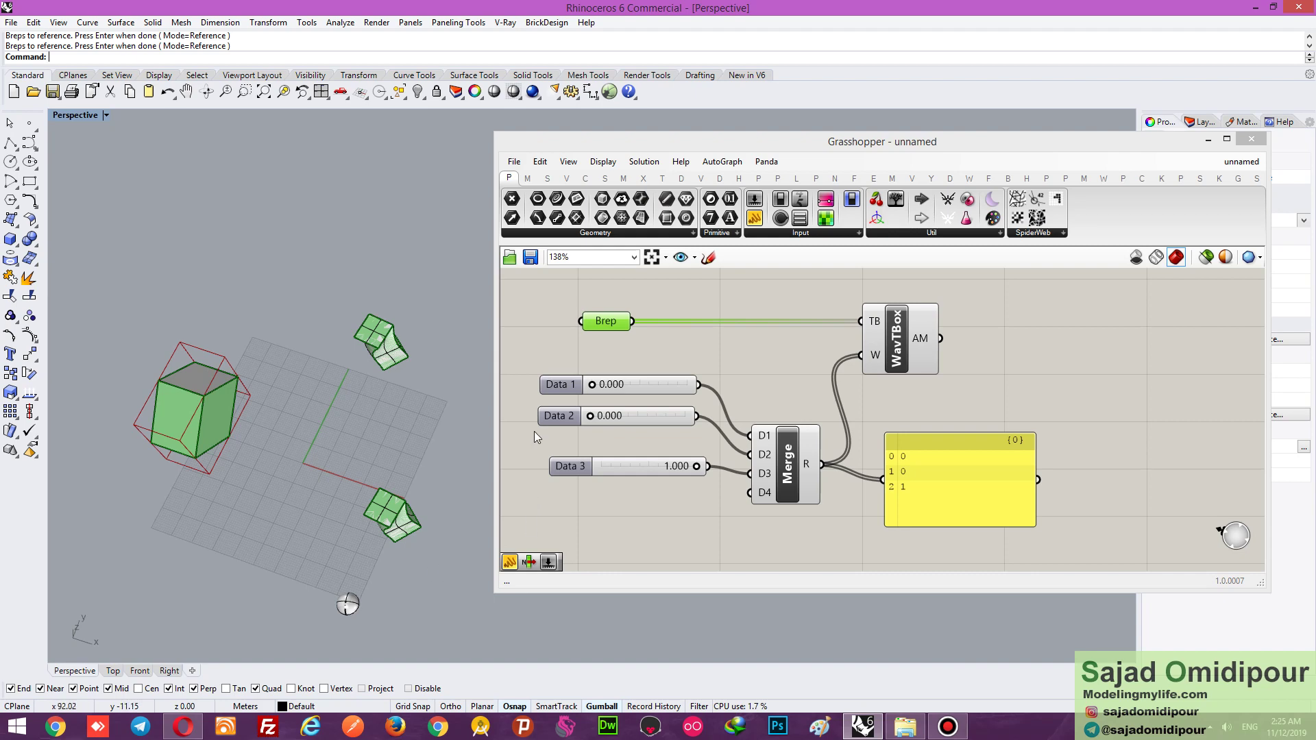
Step: Nudge the Data 1 and Data 2 sliders slightly left and lower the Data 3 weight to 0.213
left_click_drag(556, 388, 551, 414)
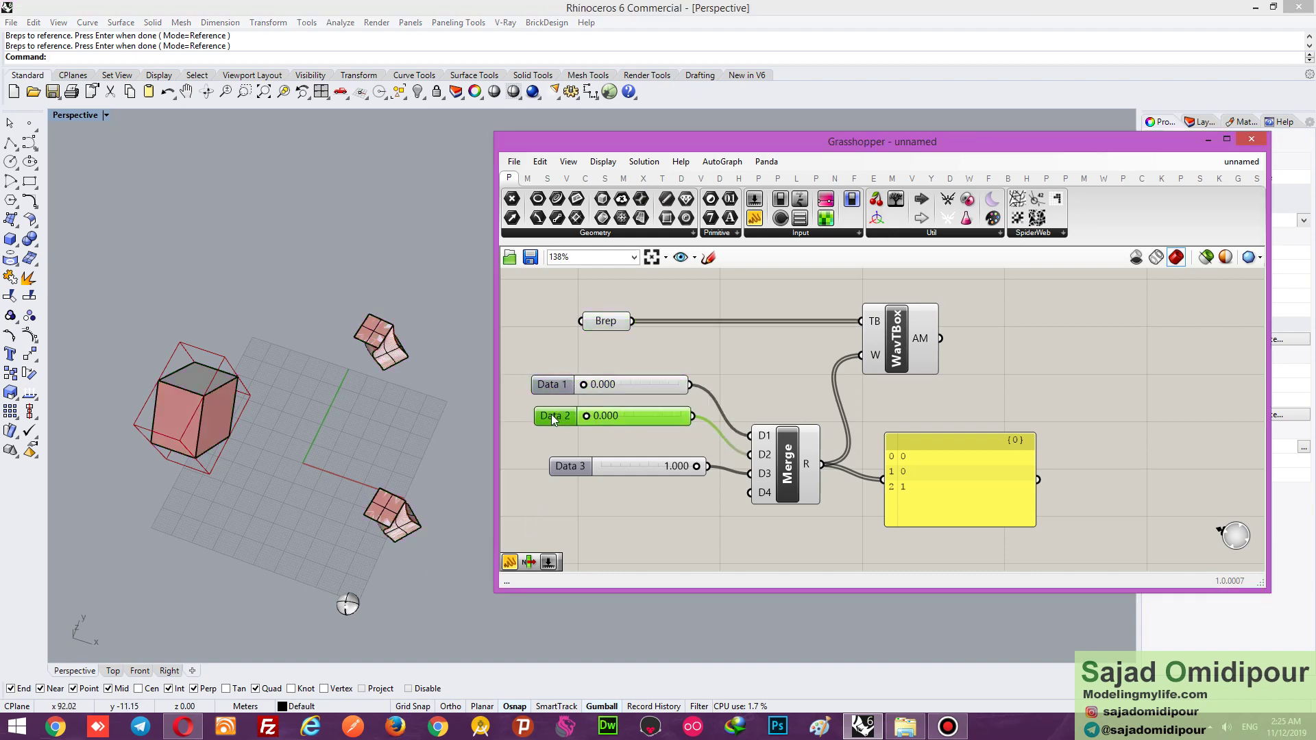
left_click(571, 466)
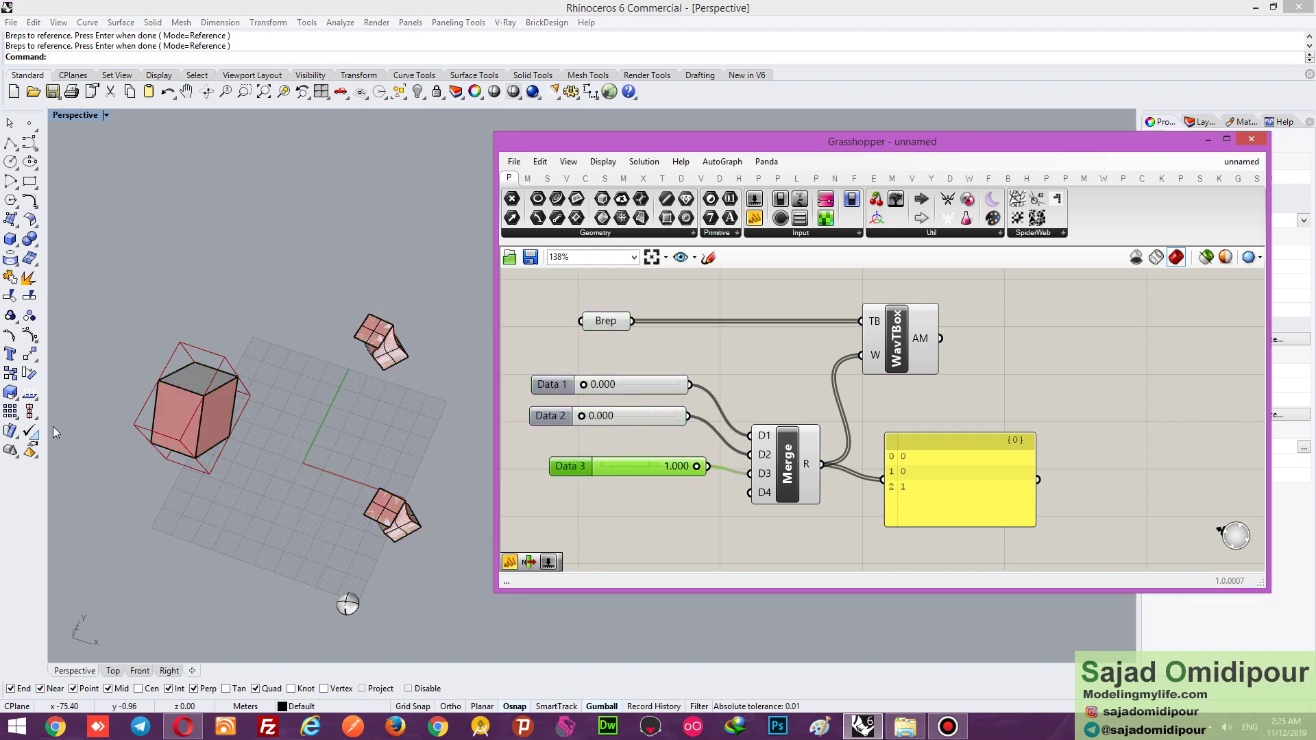
mouse_move(672, 471)
left_click_drag(698, 467, 631, 475)
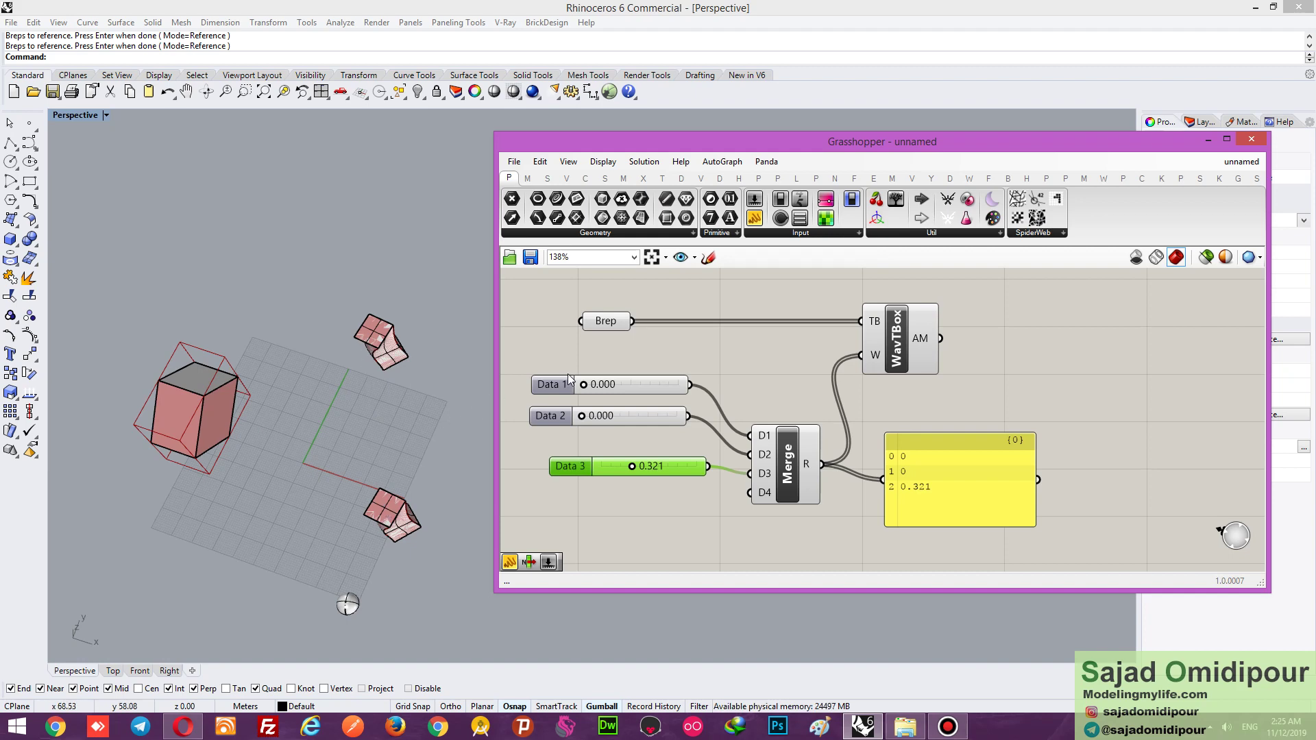
mouse_move(635, 467)
left_mouse_down()
mouse_move(660, 471)
mouse_move(623, 466)
left_mouse_up()
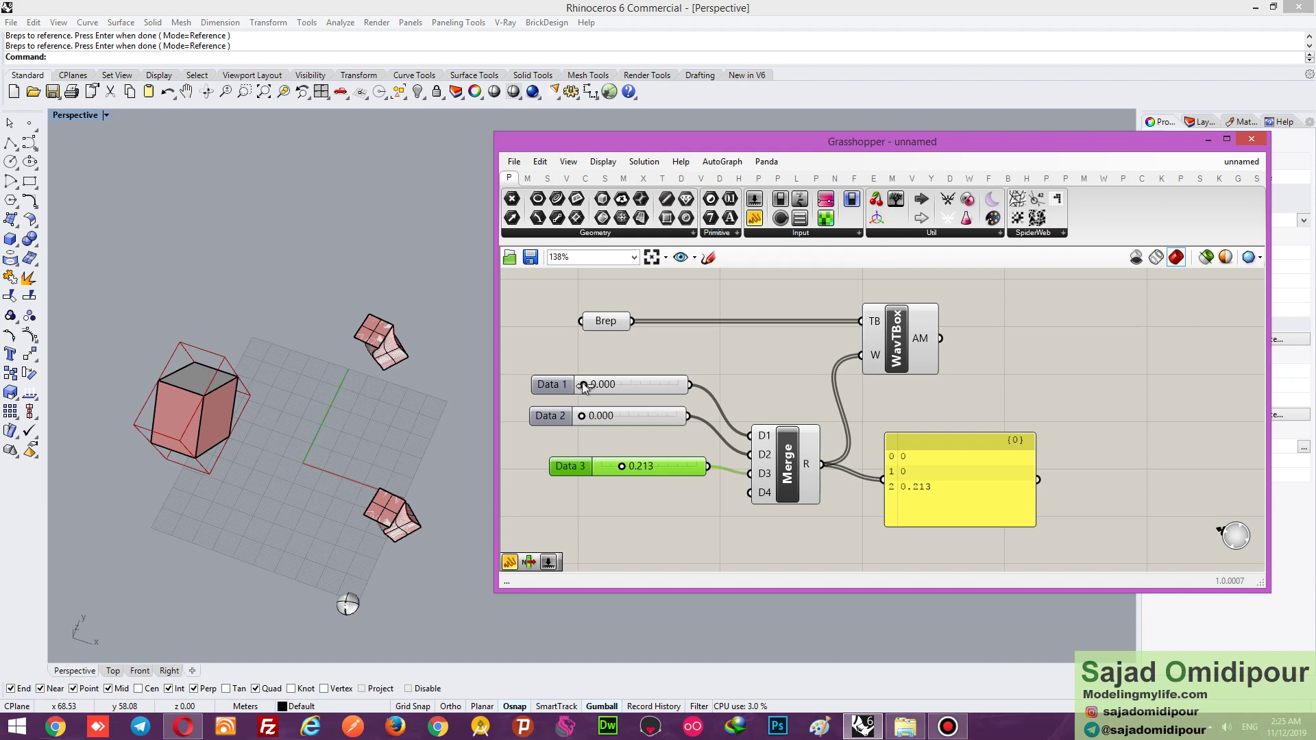
Step: Set the Data 1 slider to 1 and the Data 3 slider to 0 to give the first box full weight
left_click_drag(582, 382, 688, 388)
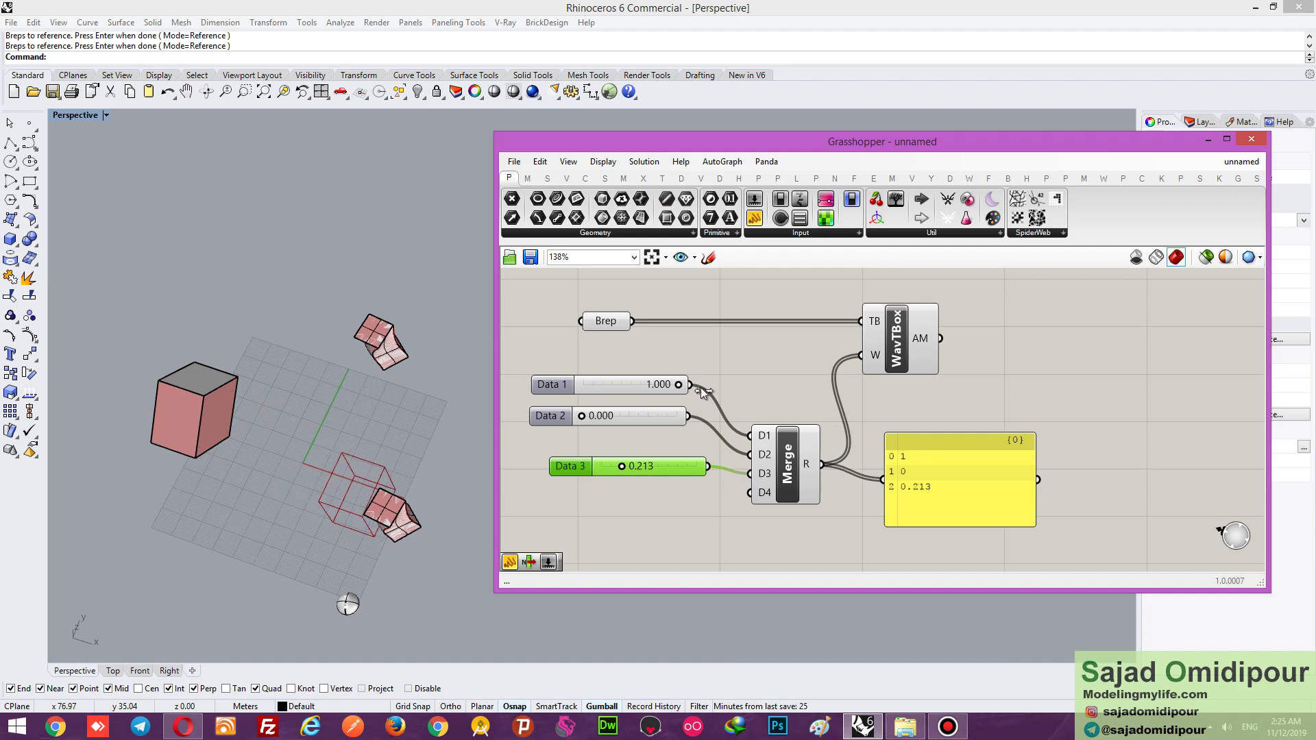
right_click_drag(424, 529, 414, 446)
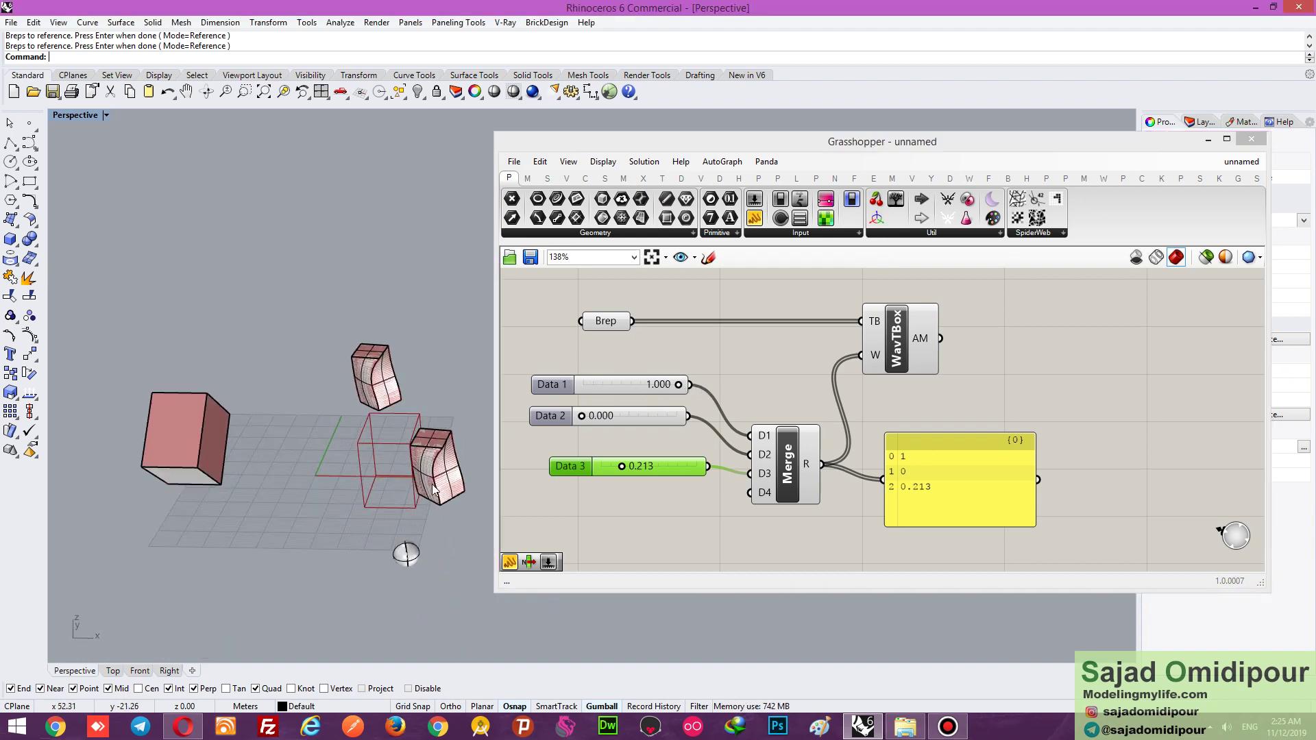
scroll(412, 433, "up", 2)
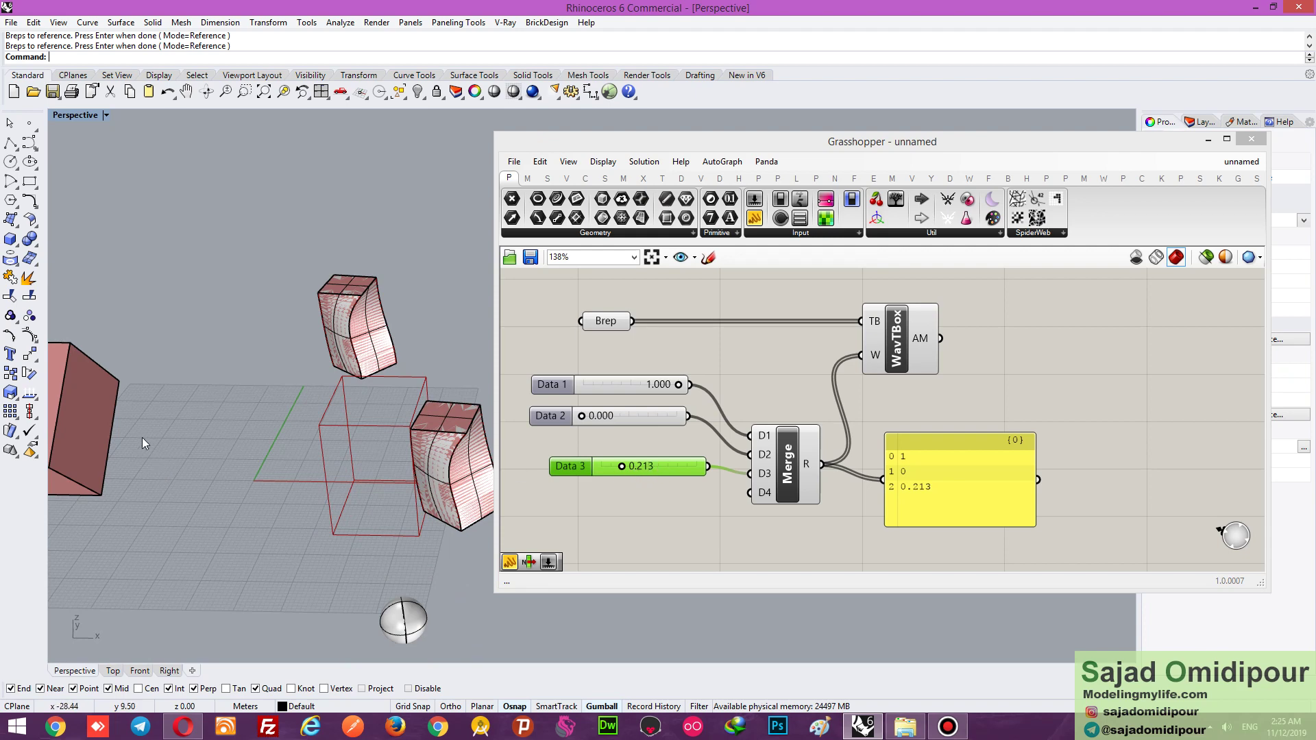
left_click_drag(622, 470, 562, 476)
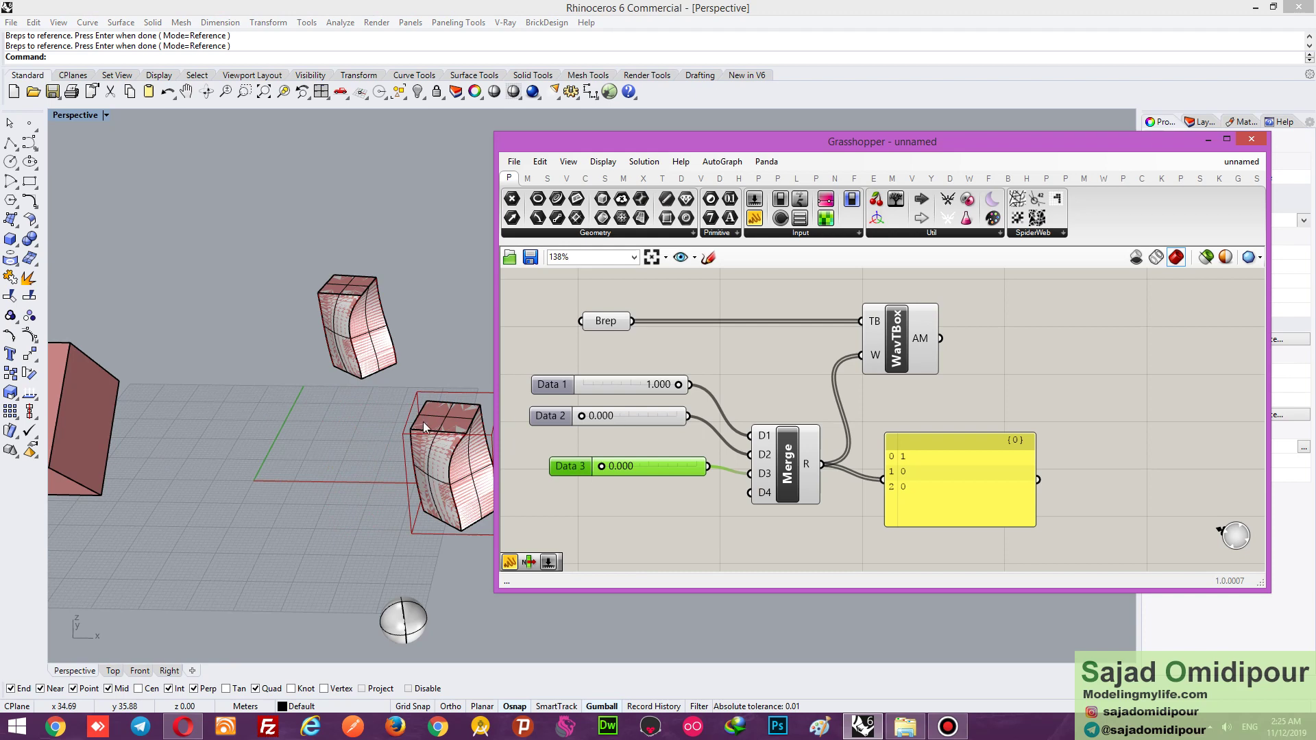
Step: Set the Data 1, Data 2 and Data 3 sliders each to 0.5 for equal box weights
right_click_drag(422, 422, 348, 520)
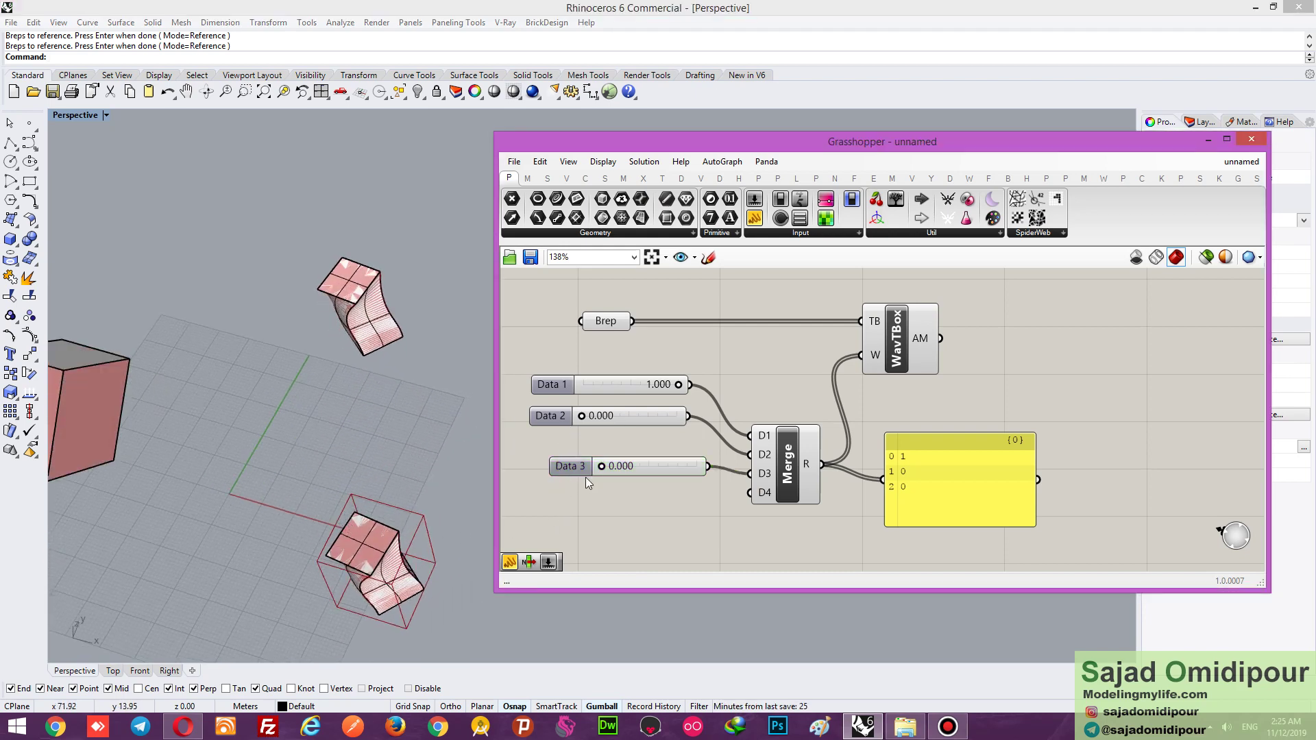
double_click(605, 466)
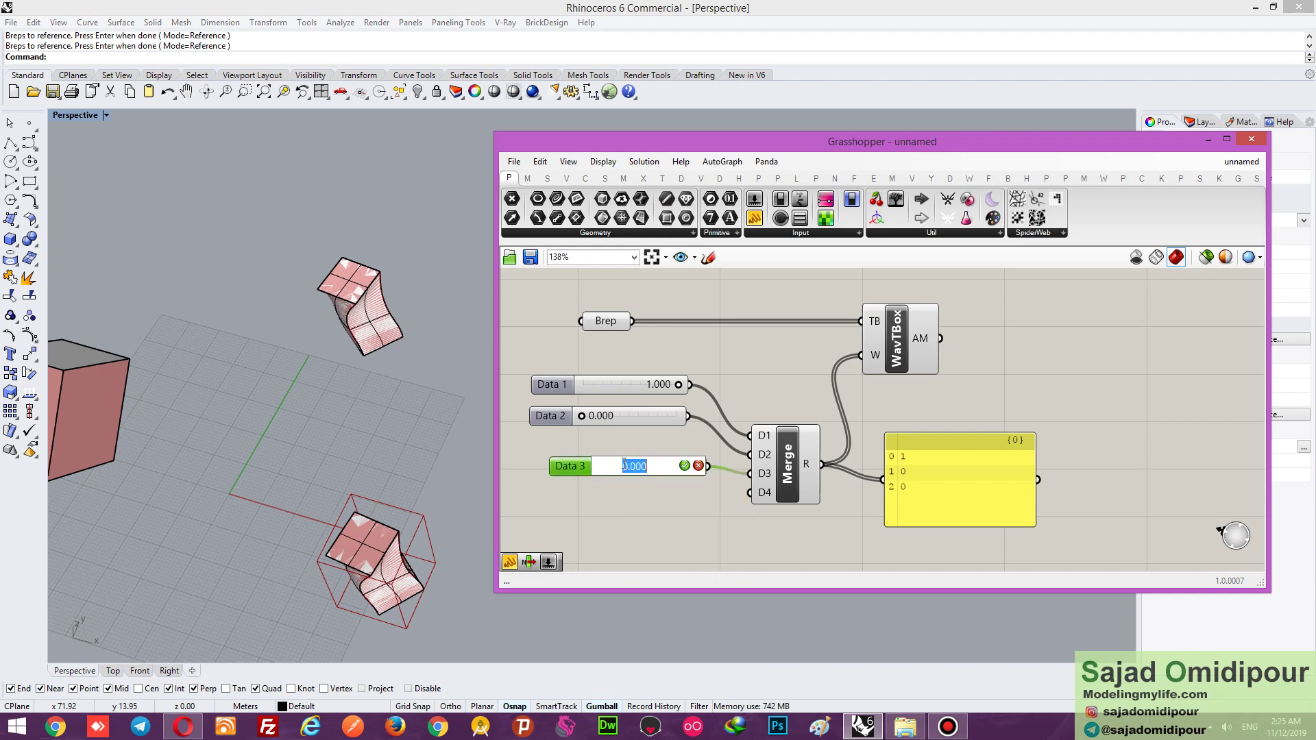
type("0.5")
key("Return")
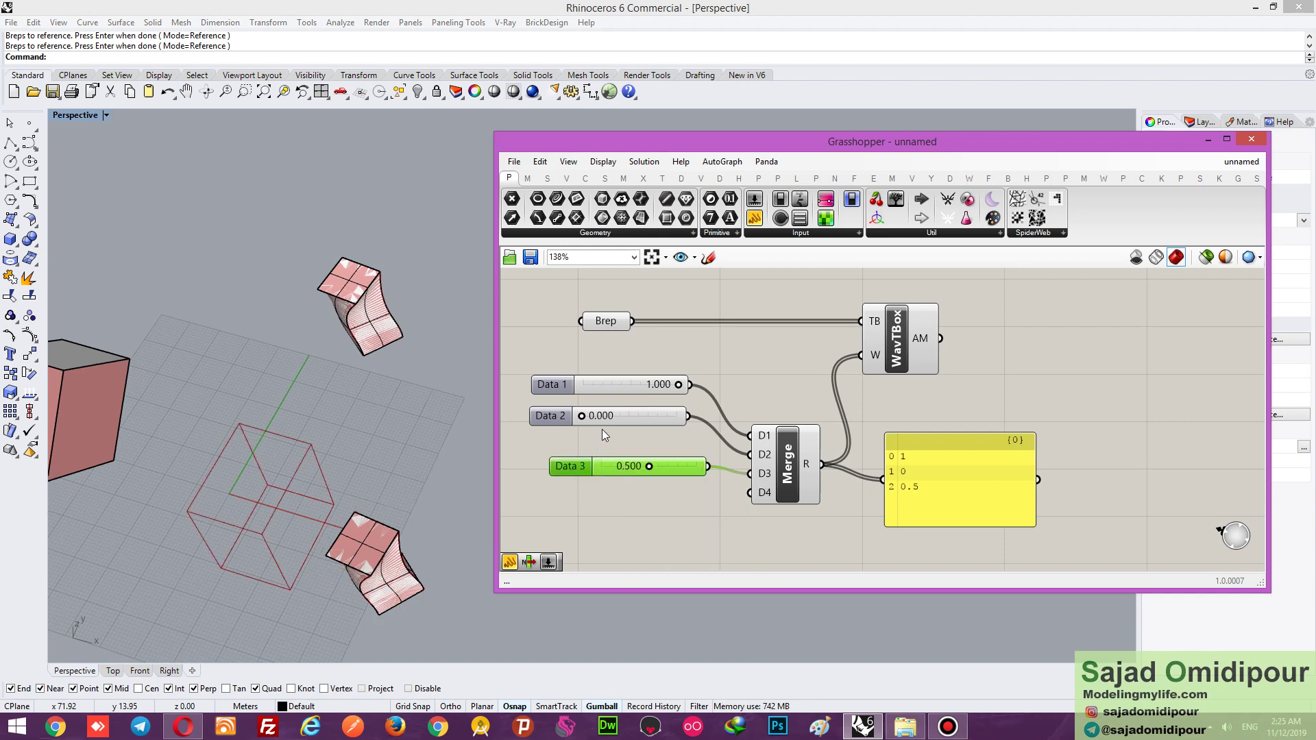
left_click(615, 415)
double_click(616, 415)
type("0")
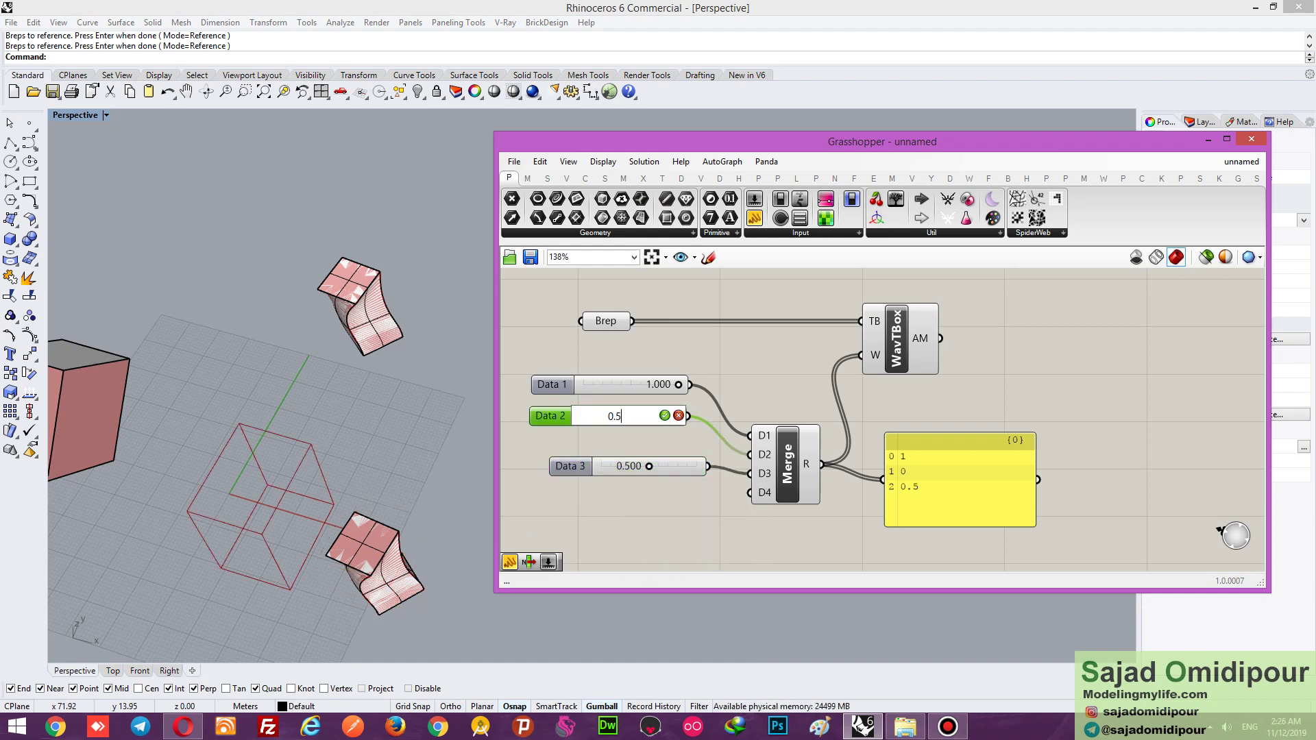
type(".5")
key("Return")
double_click(622, 386)
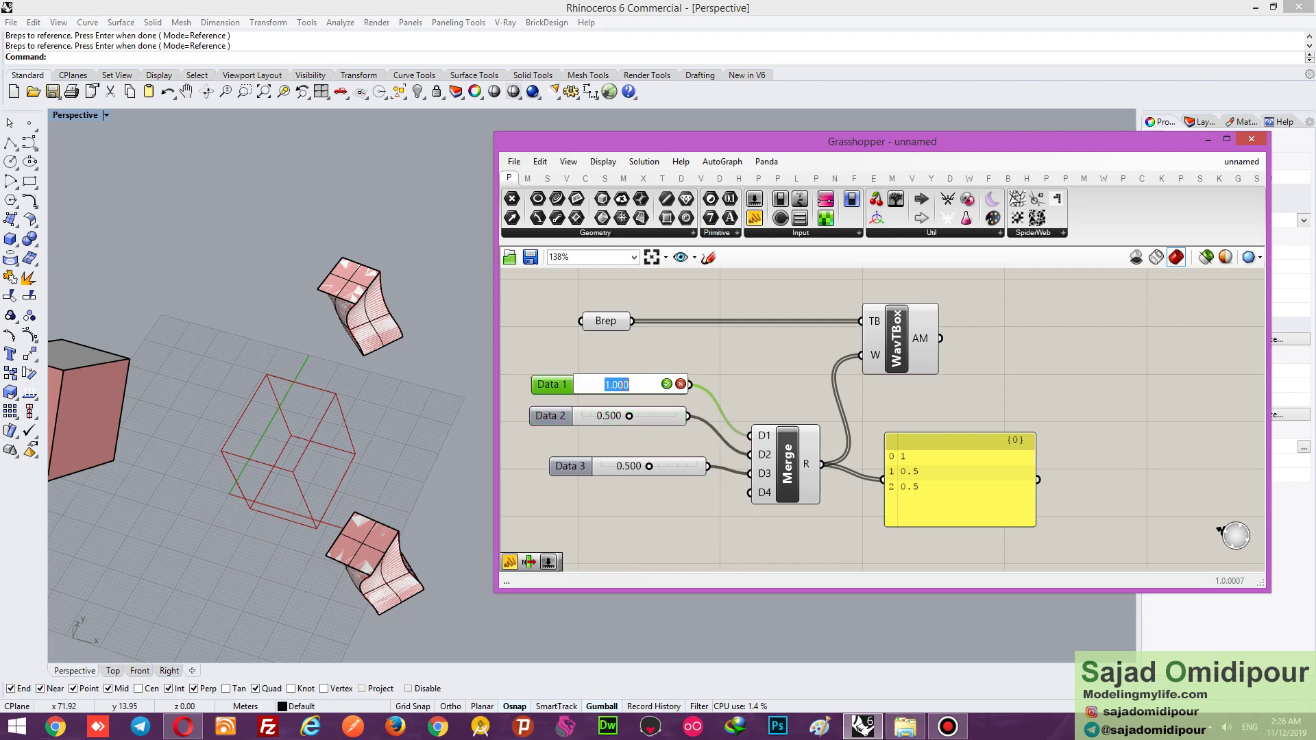
type("0.5")
key("Return")
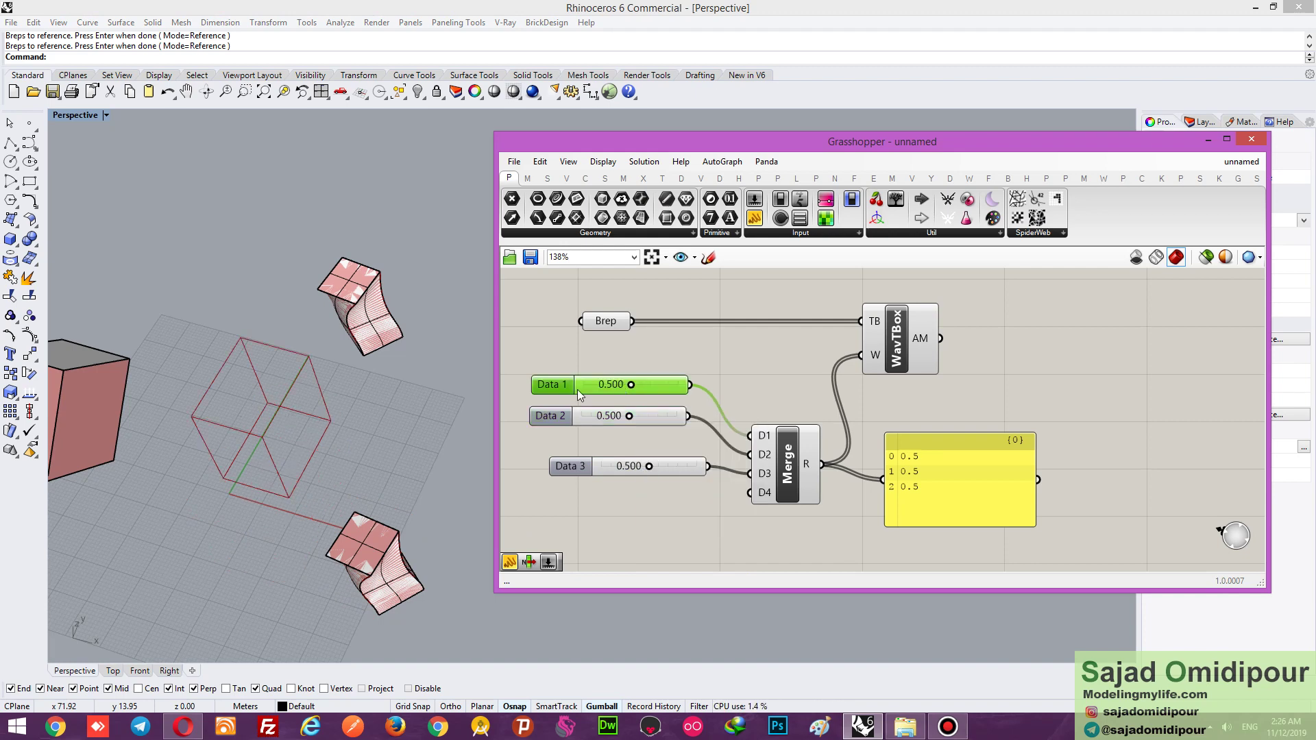
left_click(535, 341)
Step: Add a Box Morph component to the canvas beside the WavTBox component
scroll(534, 342, "down", 2)
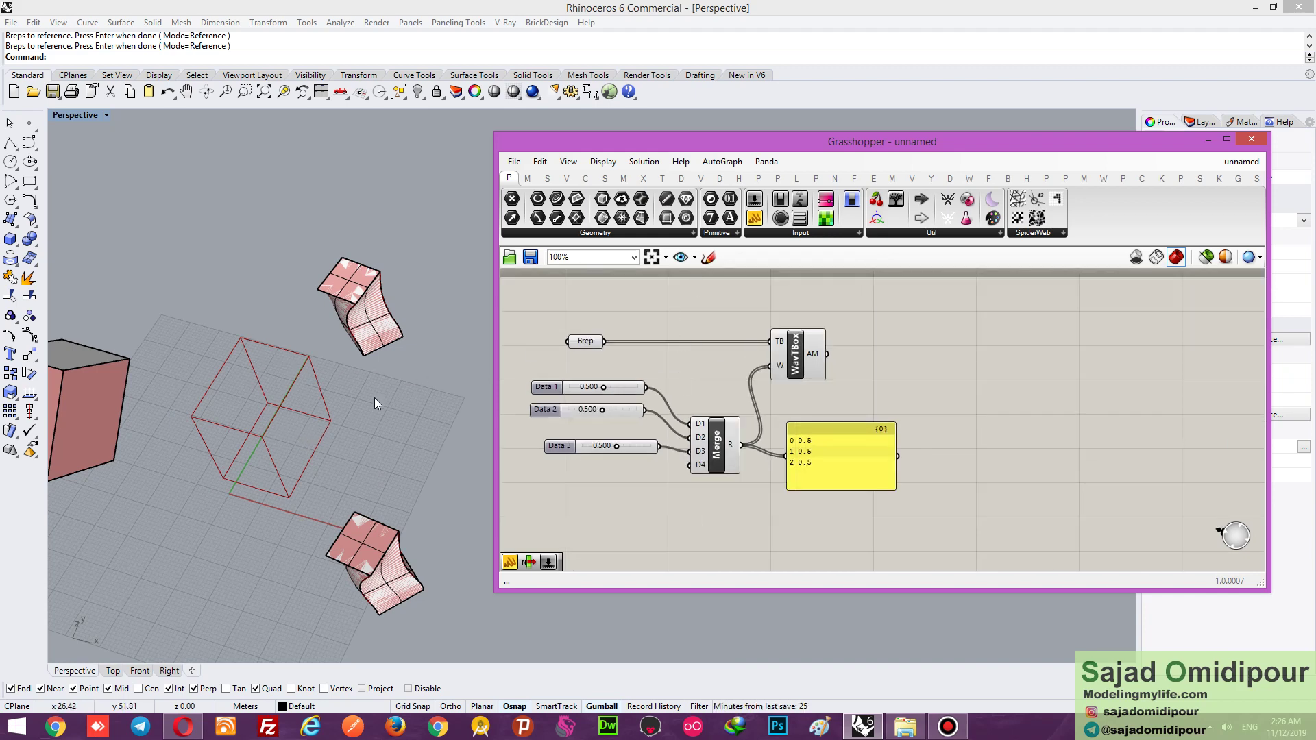
left_click(662, 179)
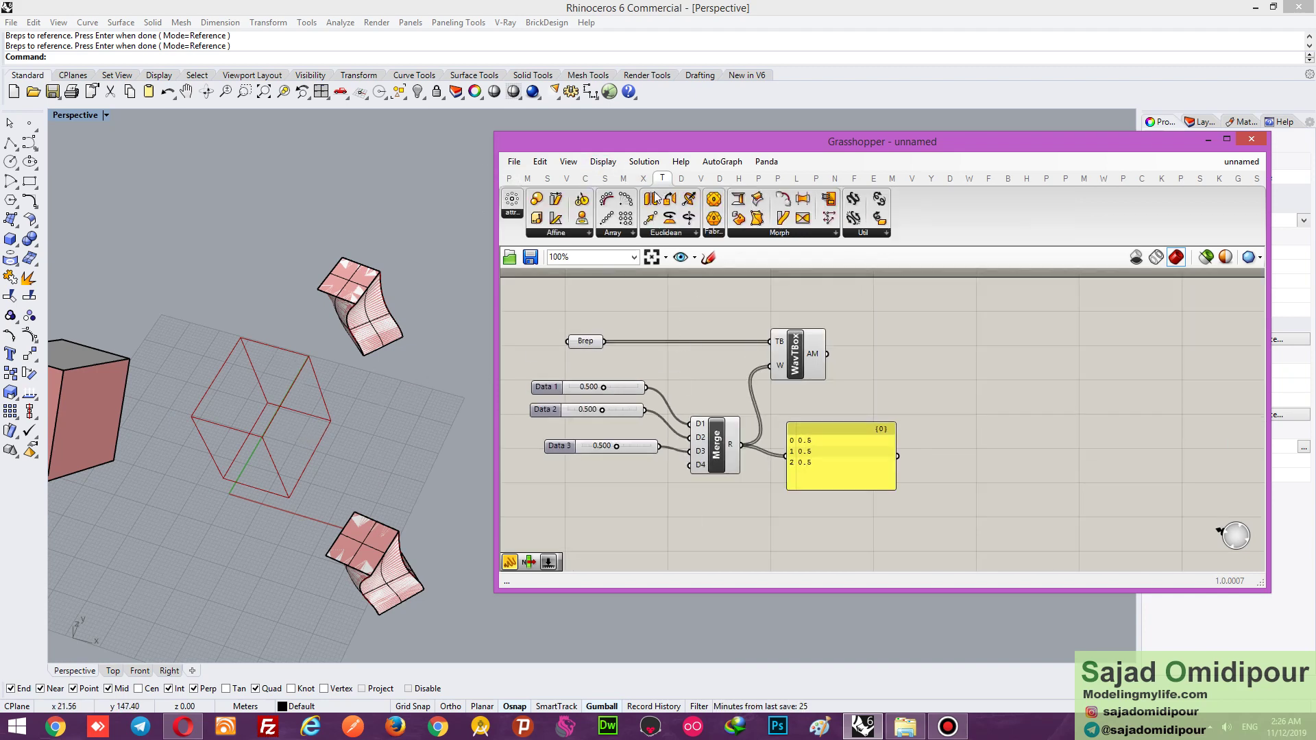
left_click_drag(738, 218, 965, 350)
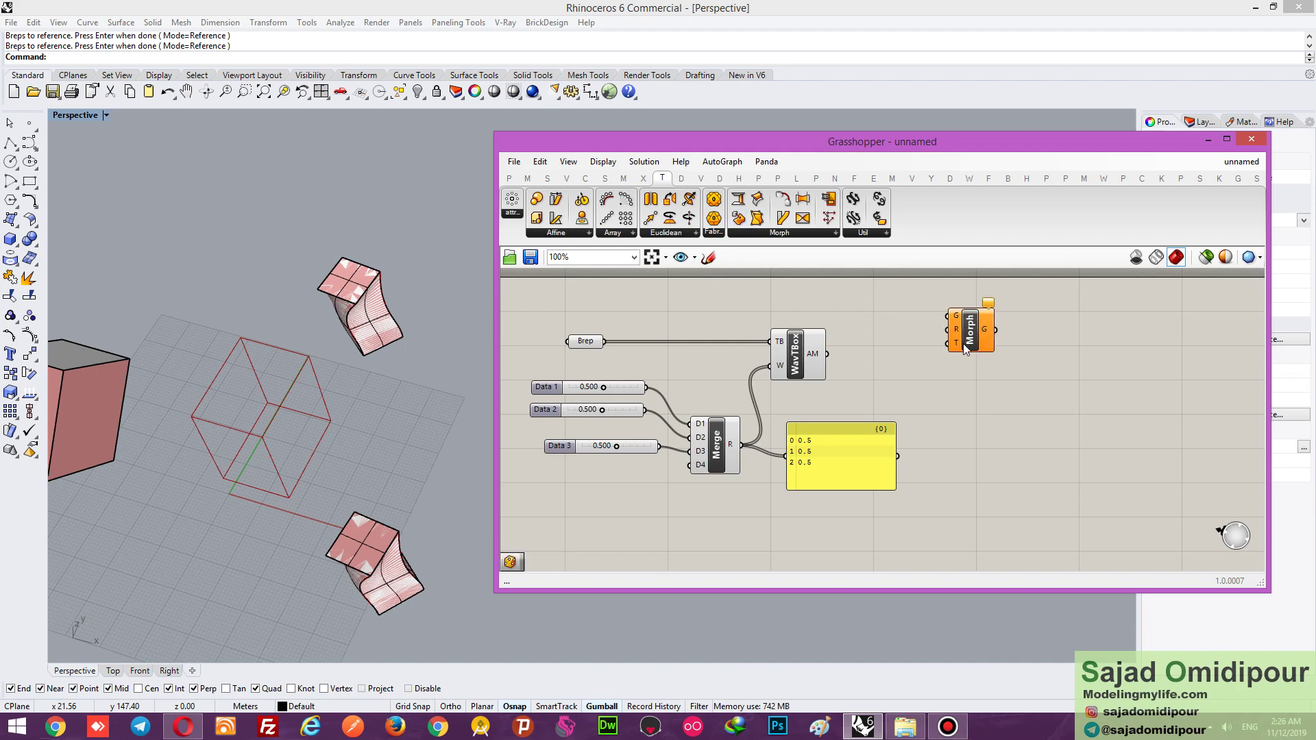
Step: Add a second Brep parameter referencing the small sphere and connect it to the Morph component's geometry (G) input
left_click(509, 178)
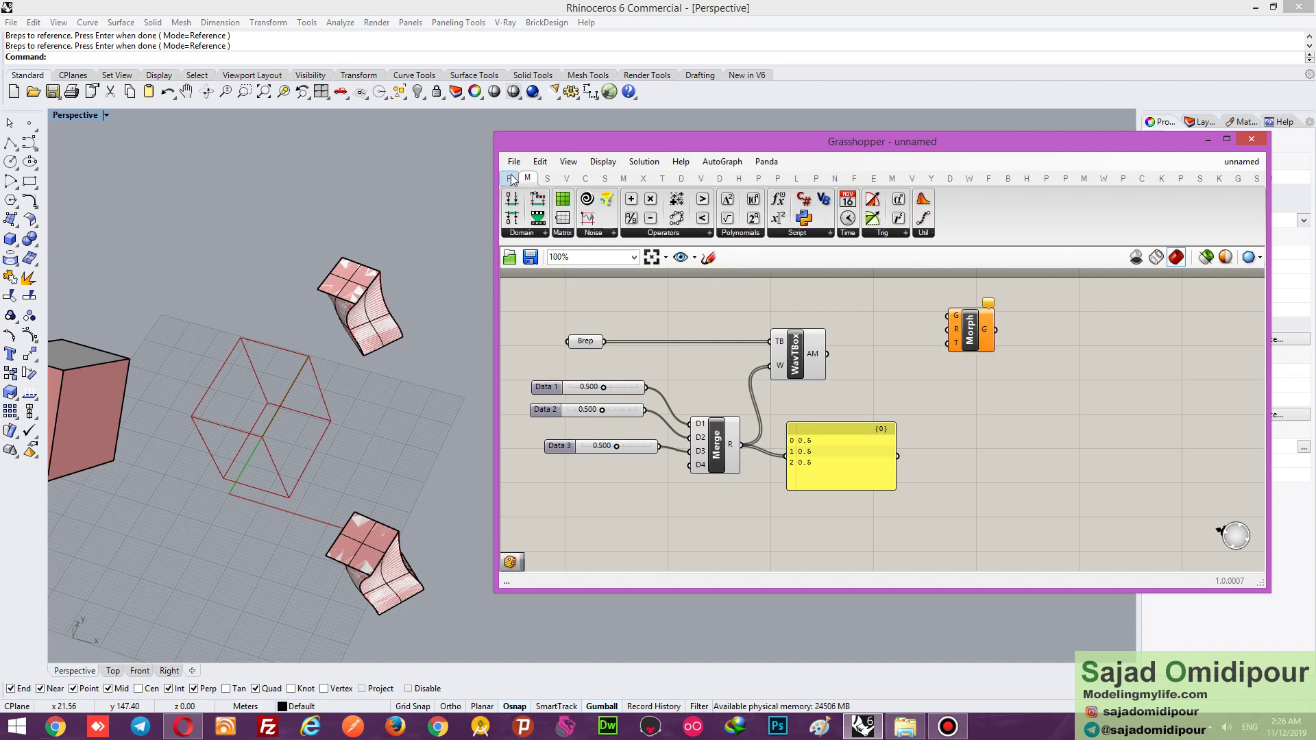
left_click_drag(602, 217, 755, 345)
scroll(755, 345, "down", 2)
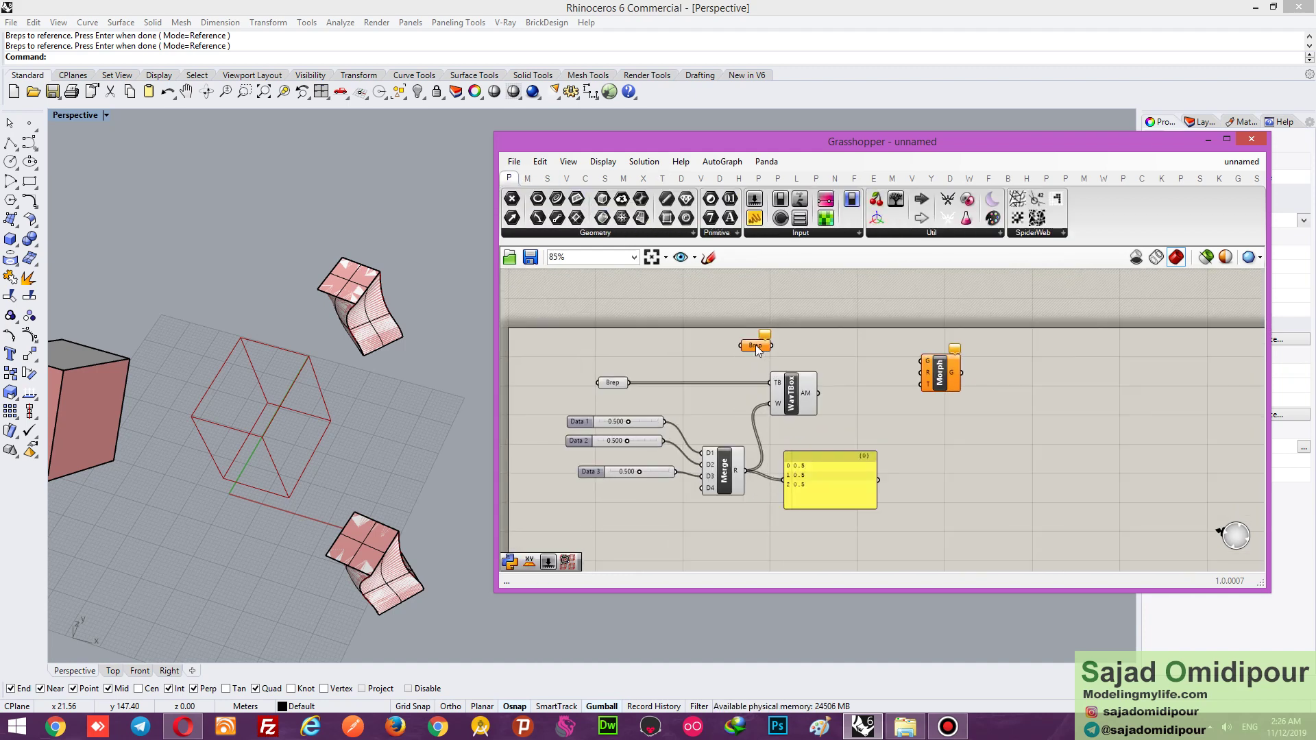
right_click(756, 344)
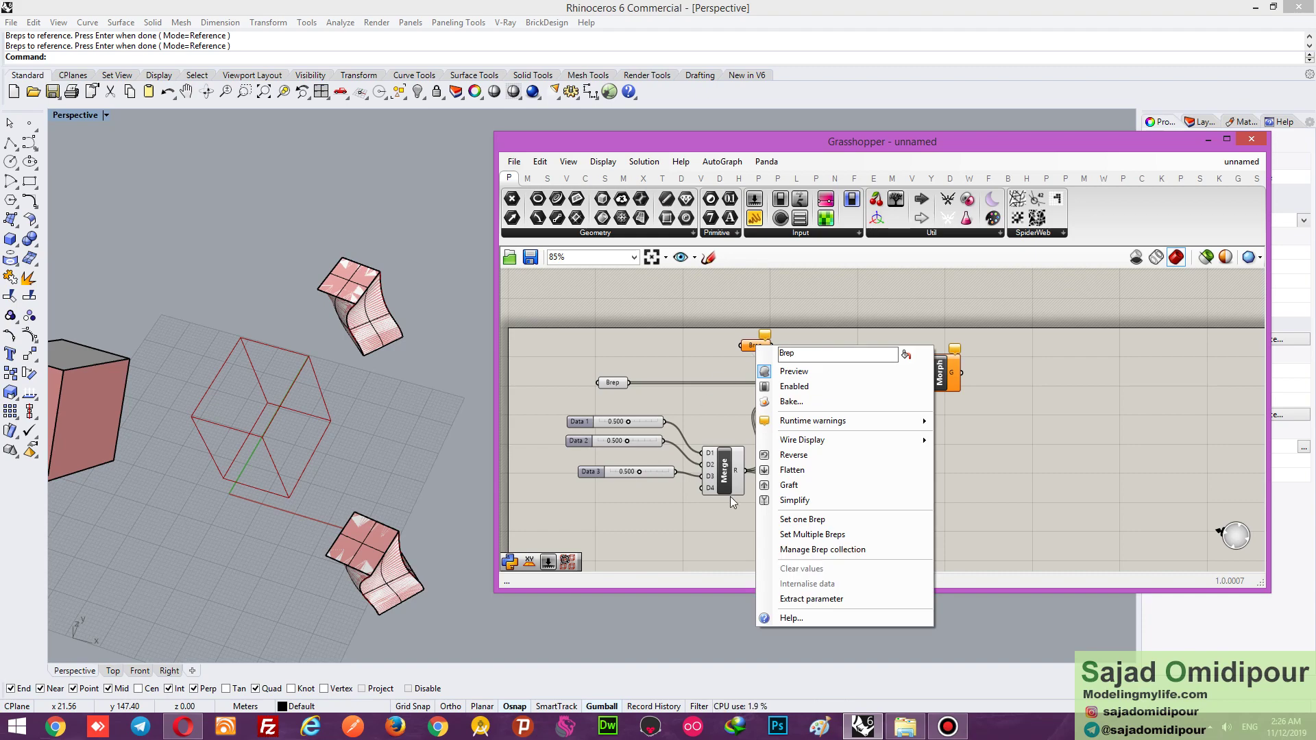
left_click(802, 519)
scroll(309, 480, "down", 2)
left_click(356, 581)
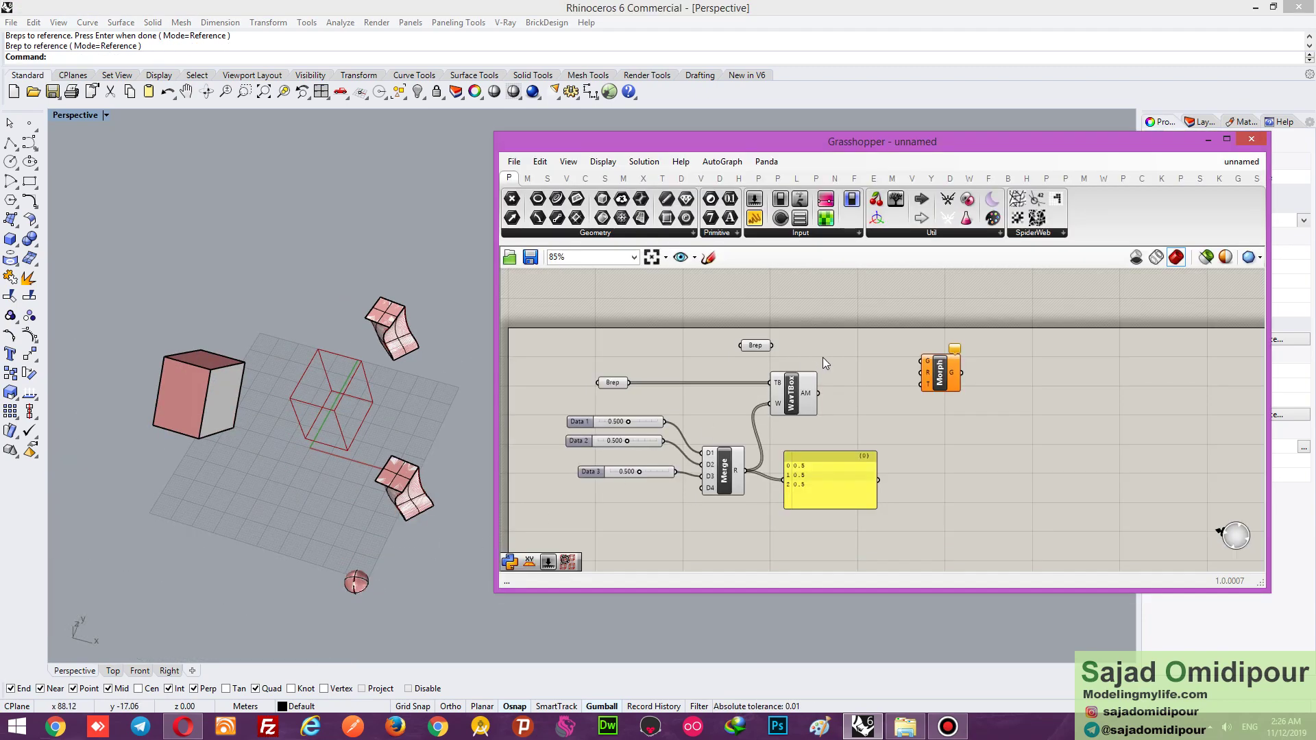
scroll(795, 353, "up", 4)
left_click_drag(729, 336, 1014, 363)
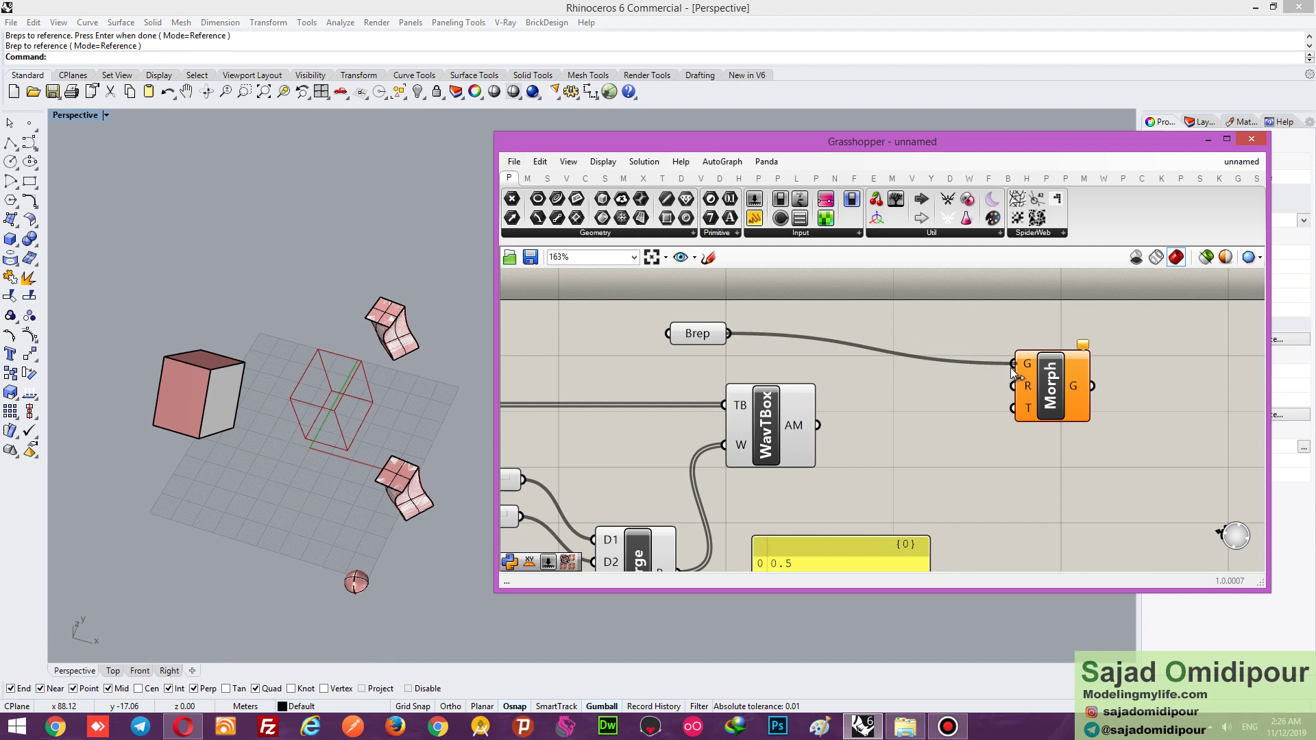
Step: Add a Bounding Box component, feed it the sphere's Brep, and connect its box output to Morph's reference (R) input
left_click(605, 179)
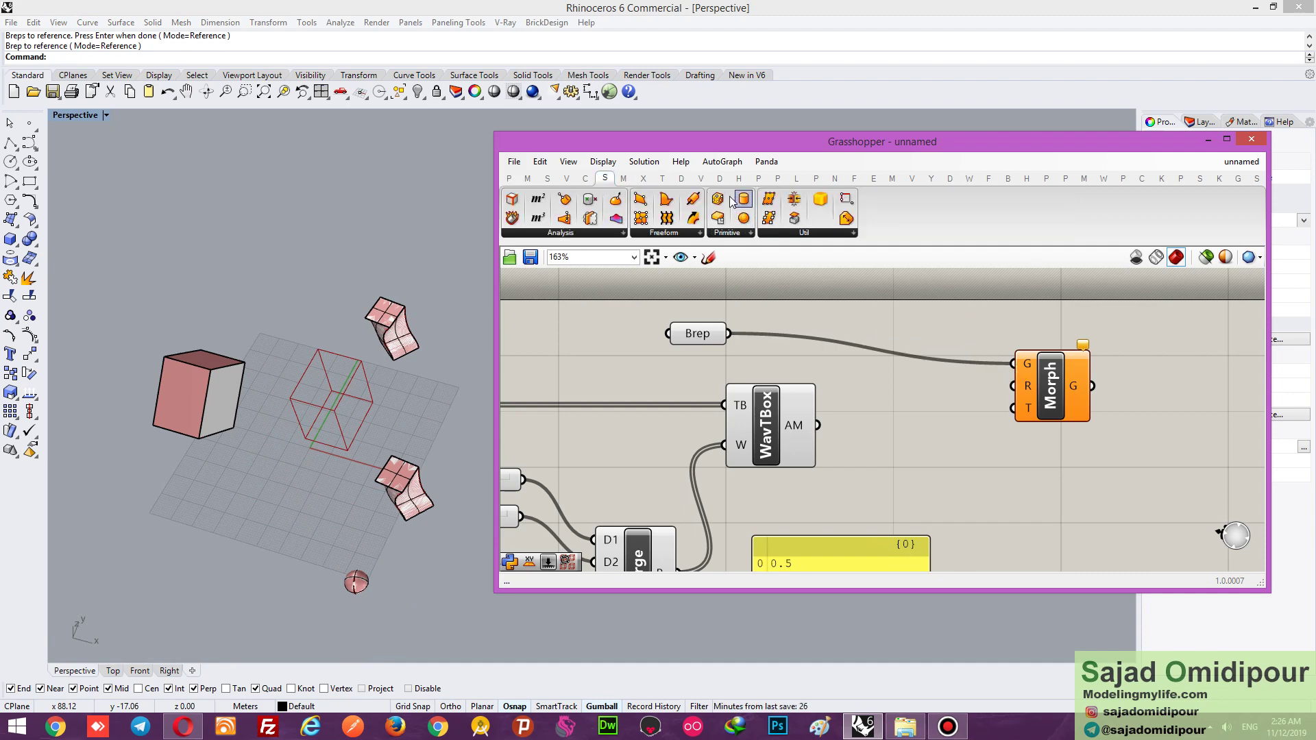
left_click_drag(718, 199, 824, 309)
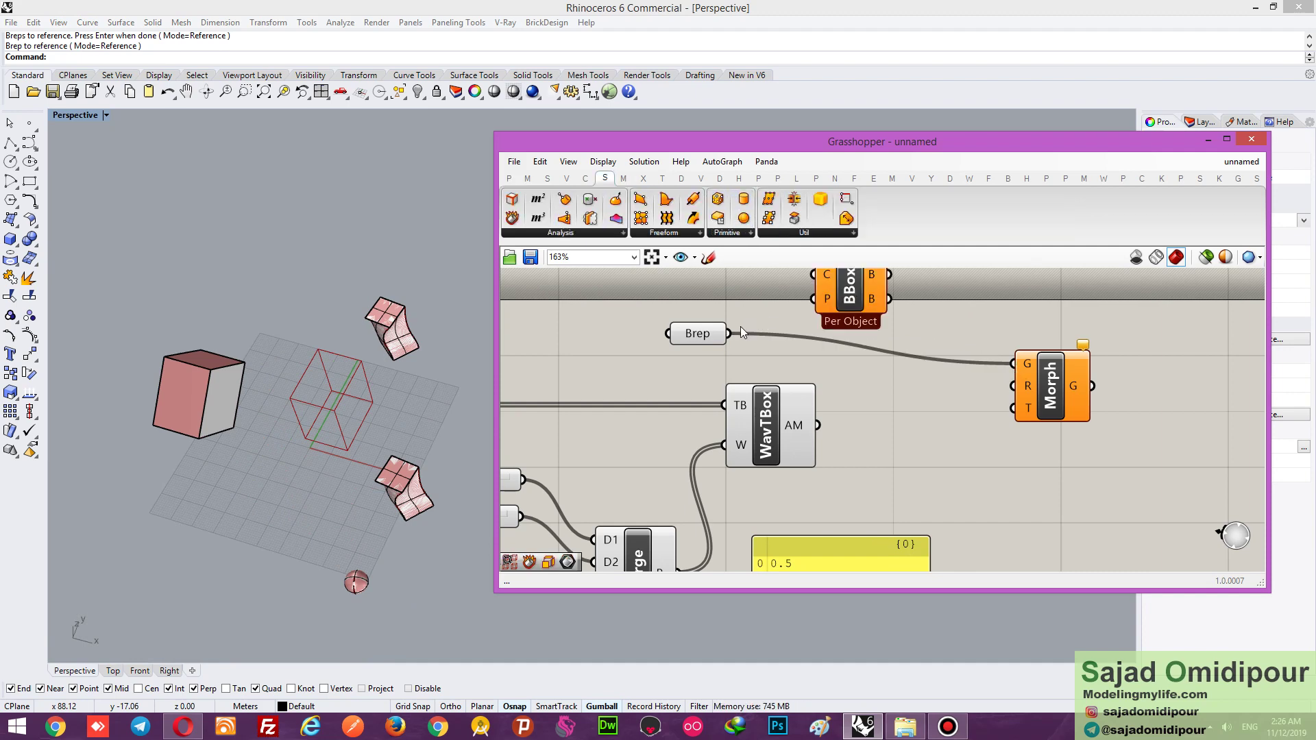
left_click_drag(740, 331, 963, 437)
scroll(853, 332, "down", 3)
scroll(812, 302, "up", 4)
right_click_drag(911, 357, 901, 287)
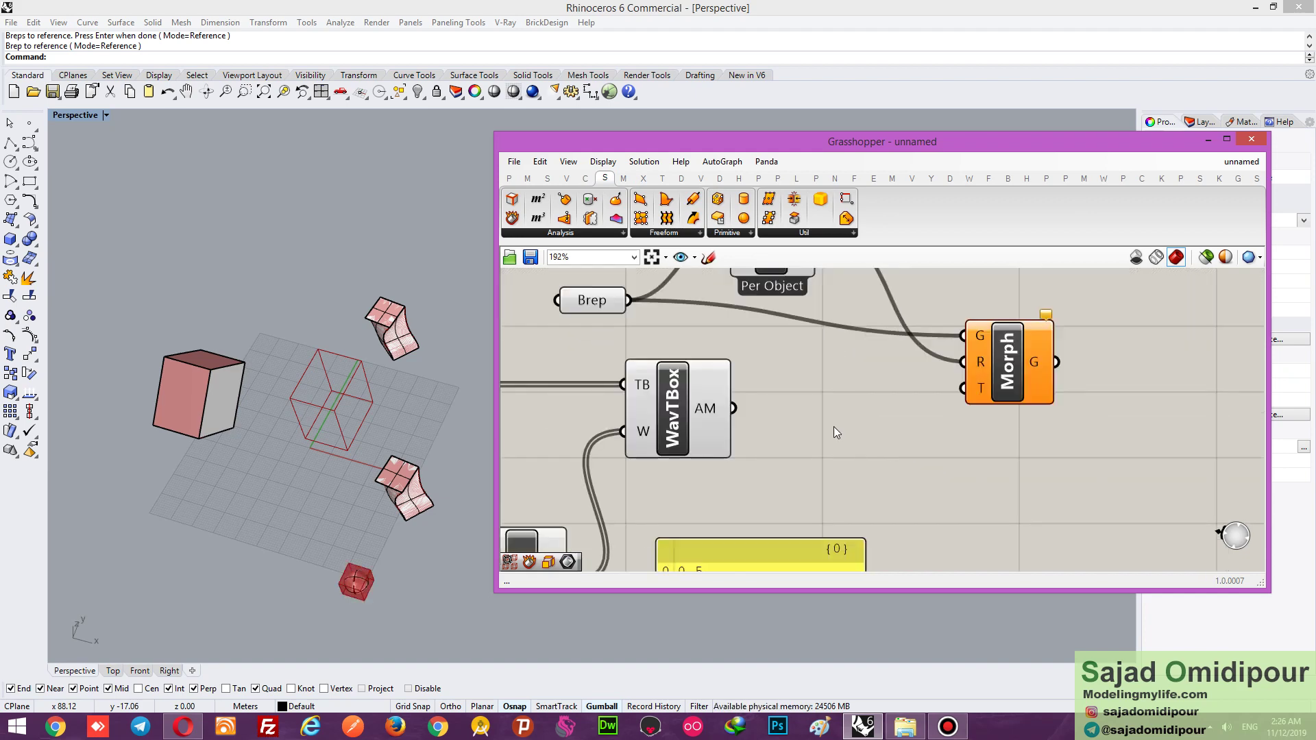
Step: Connect the WavTBox AM output to Morph's target (T) input and view the morphed sphere in the Perspective viewport
scroll(922, 447, "down", 2)
left_click_drag(790, 419, 957, 405)
scroll(386, 471, "up", 3)
right_click_drag(386, 471, 383, 411)
Step: Vary the weights to test the morph, ending with Data 1 at 0 and Data 2 at 0.229
scroll(561, 482, "up", 3)
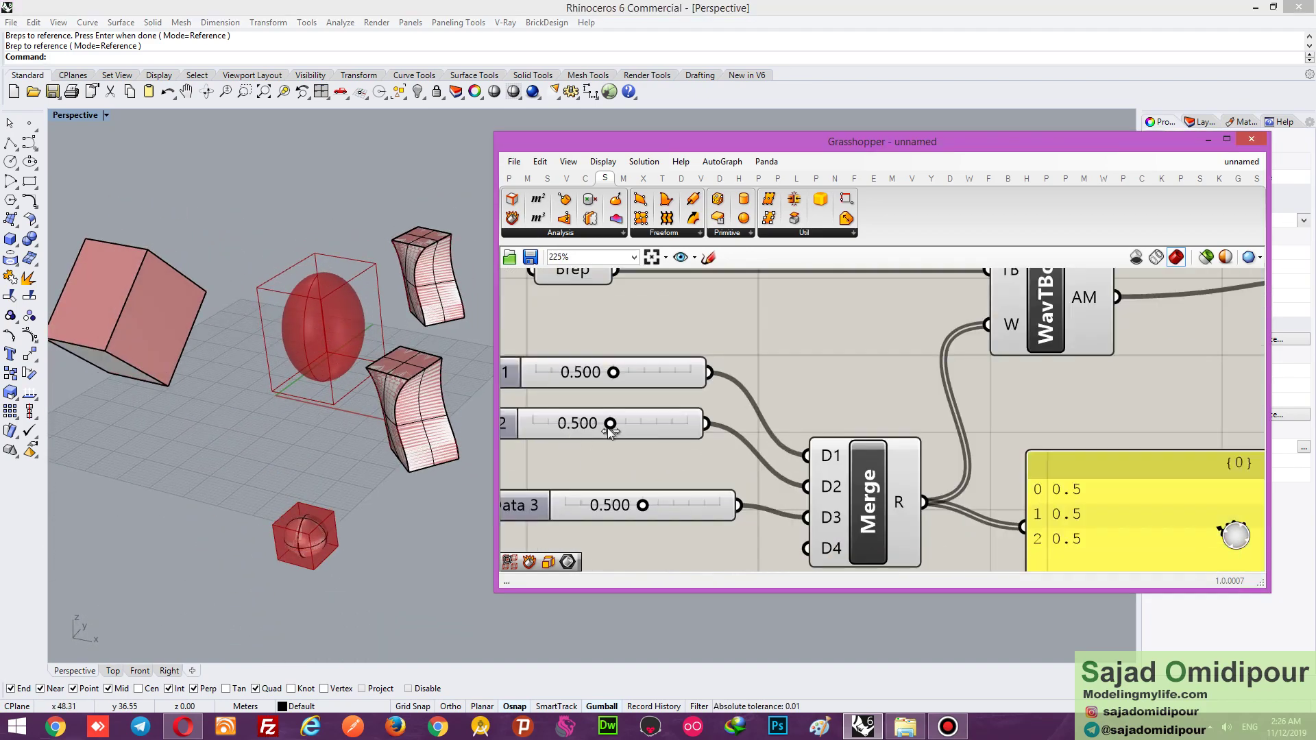
left_click_drag(608, 423, 664, 423)
left_click_drag(747, 425, 621, 423)
left_click_drag(612, 372, 528, 372)
left_click_drag(622, 423, 568, 423)
Step: Hide all the Rhino source objects: the three boxes and the small sphere
scroll(368, 325, "down", 5)
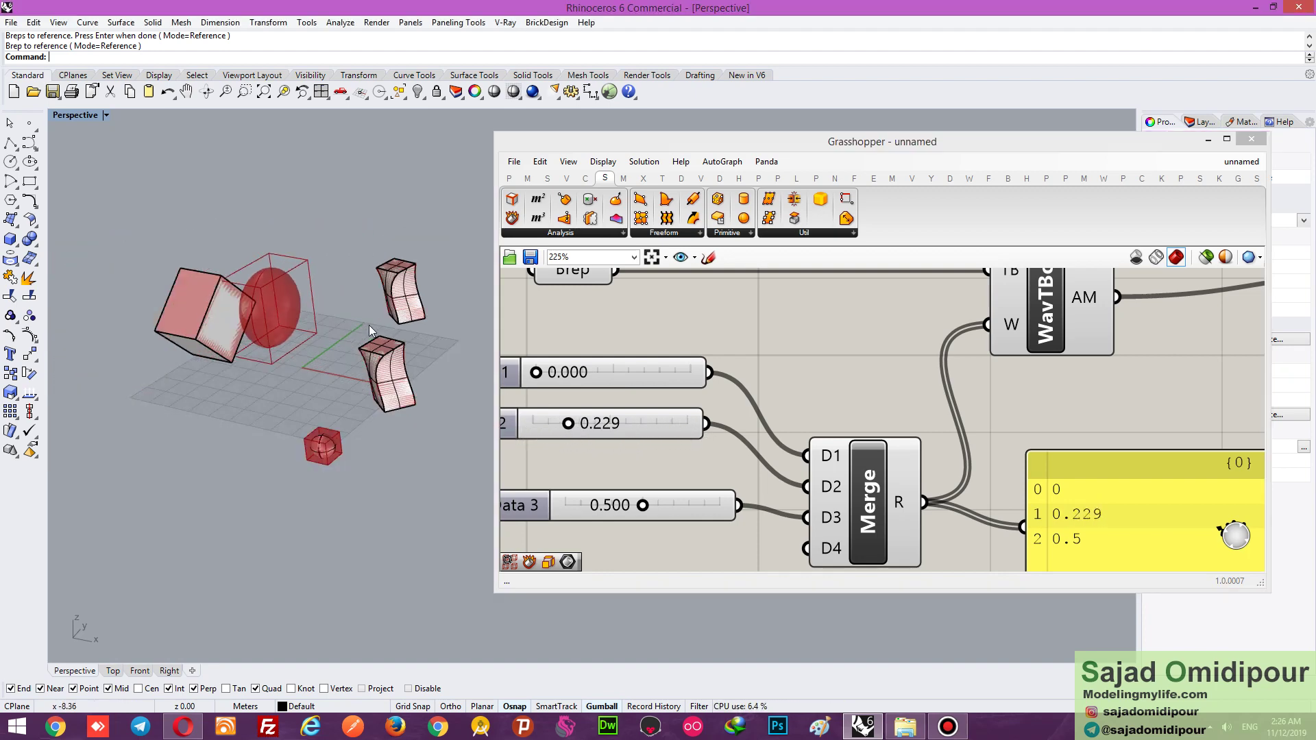
left_click_drag(215, 376, 217, 373)
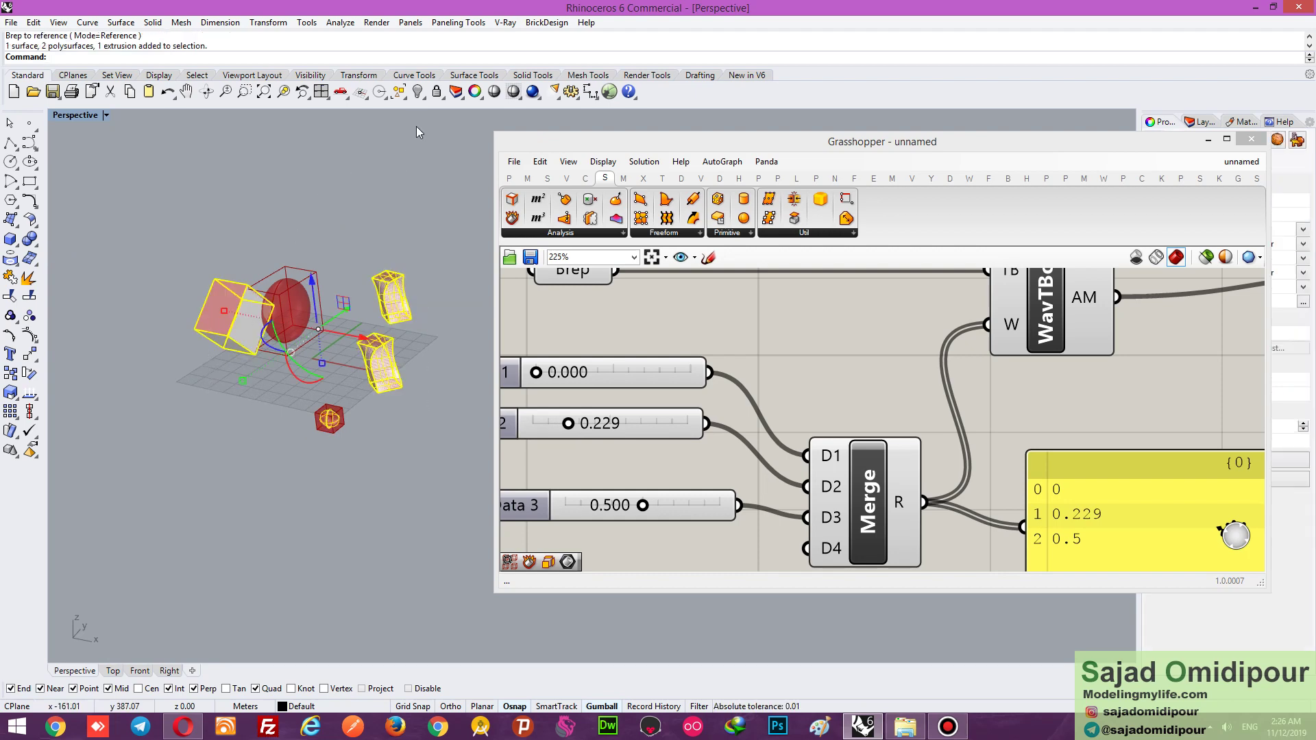
left_click(417, 91)
Step: Turn off the preview of every Grasshopper component except Morph
scroll(722, 447, "down", 2)
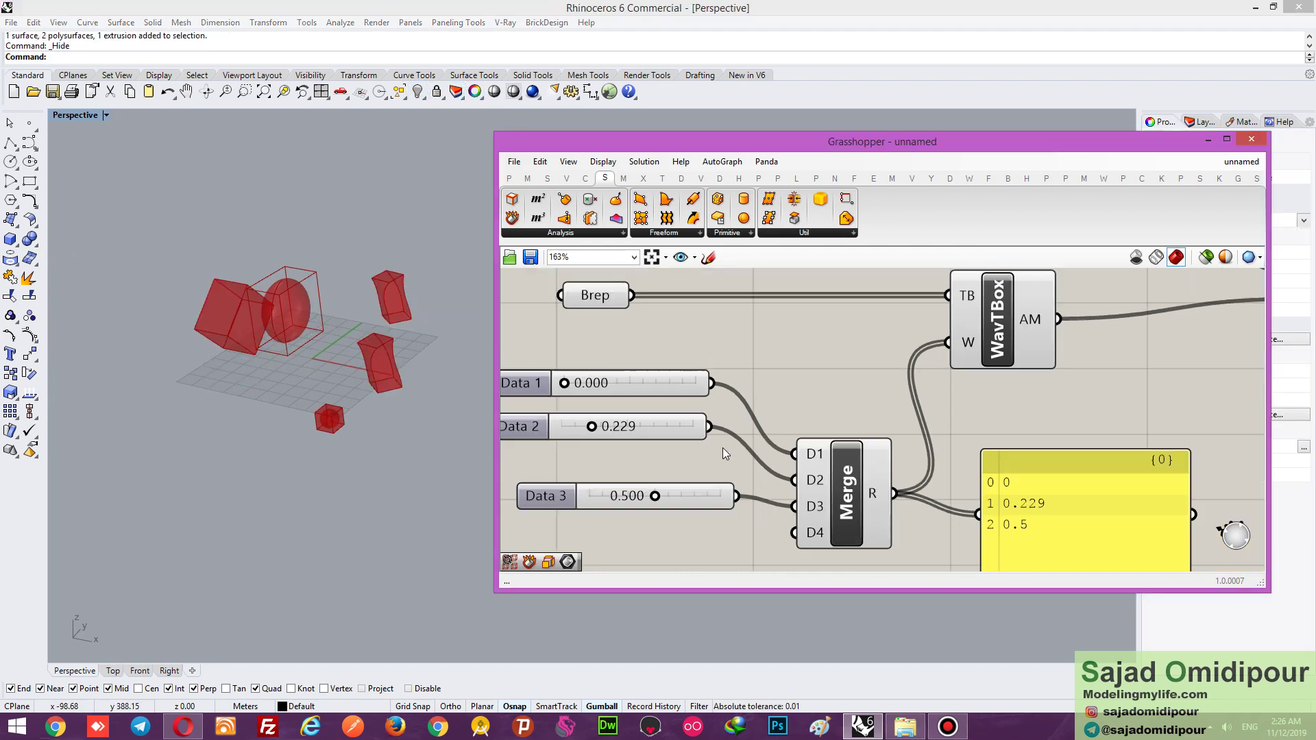
scroll(722, 446, "down", 4)
left_click_drag(903, 277, 582, 547)
right_click(644, 295)
left_click(678, 319)
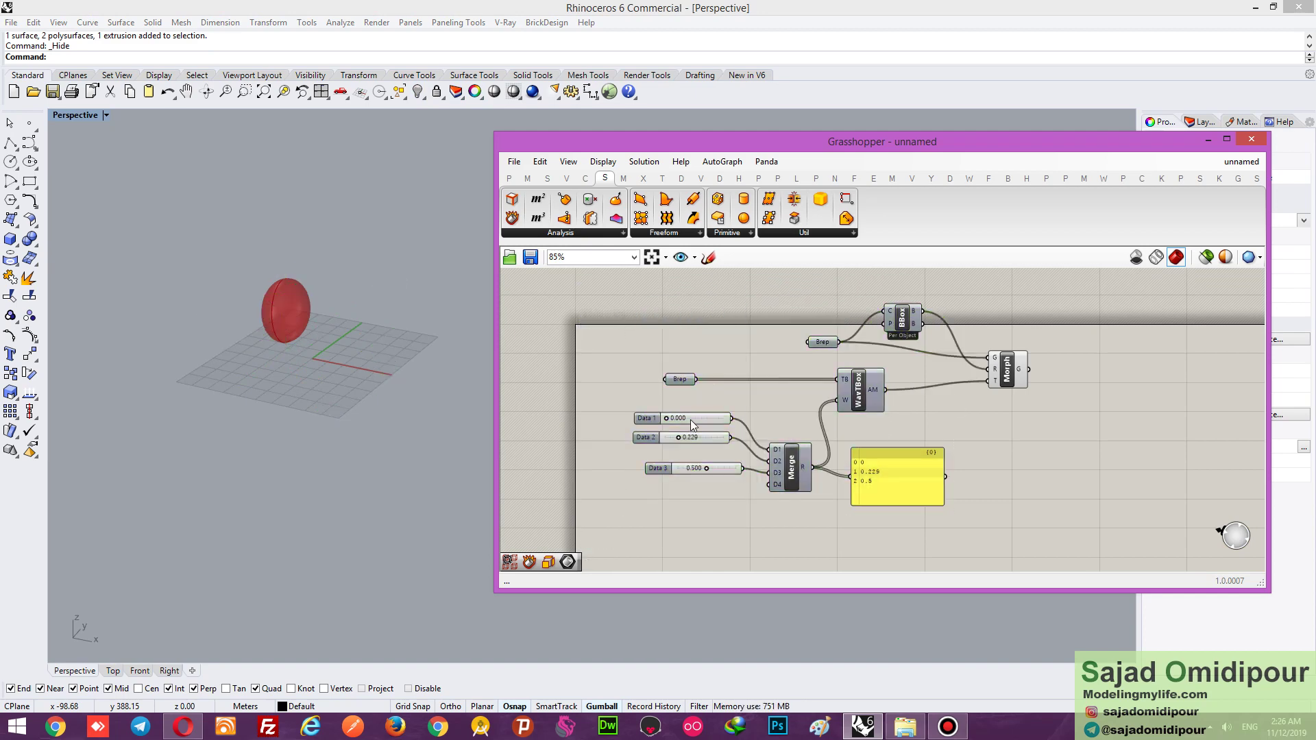
Step: Set the Data 1 slider to 0.226 and the Data 2 slider to 0.289 to reshape the morphed sphere
scroll(689, 419, "up", 9)
left_click_drag(592, 405, 648, 403)
scroll(308, 278, "up", 5)
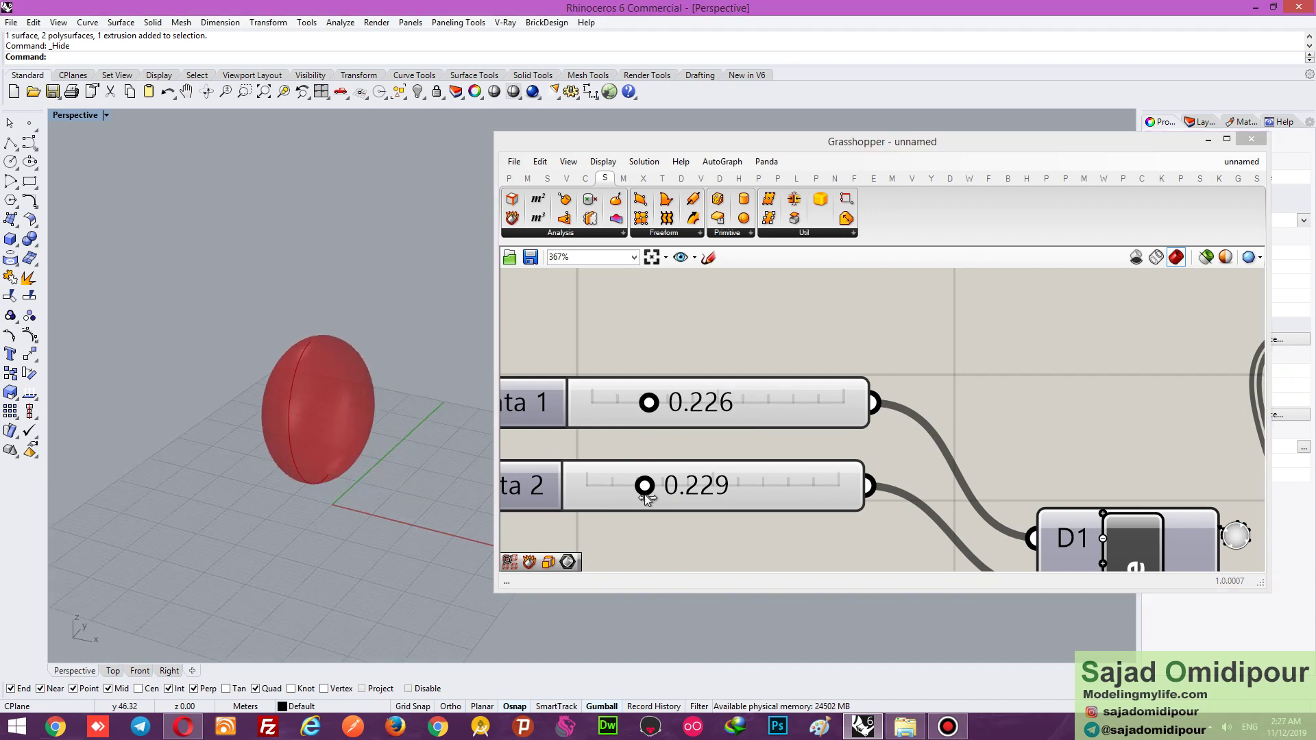
left_click_drag(703, 495, 760, 488)
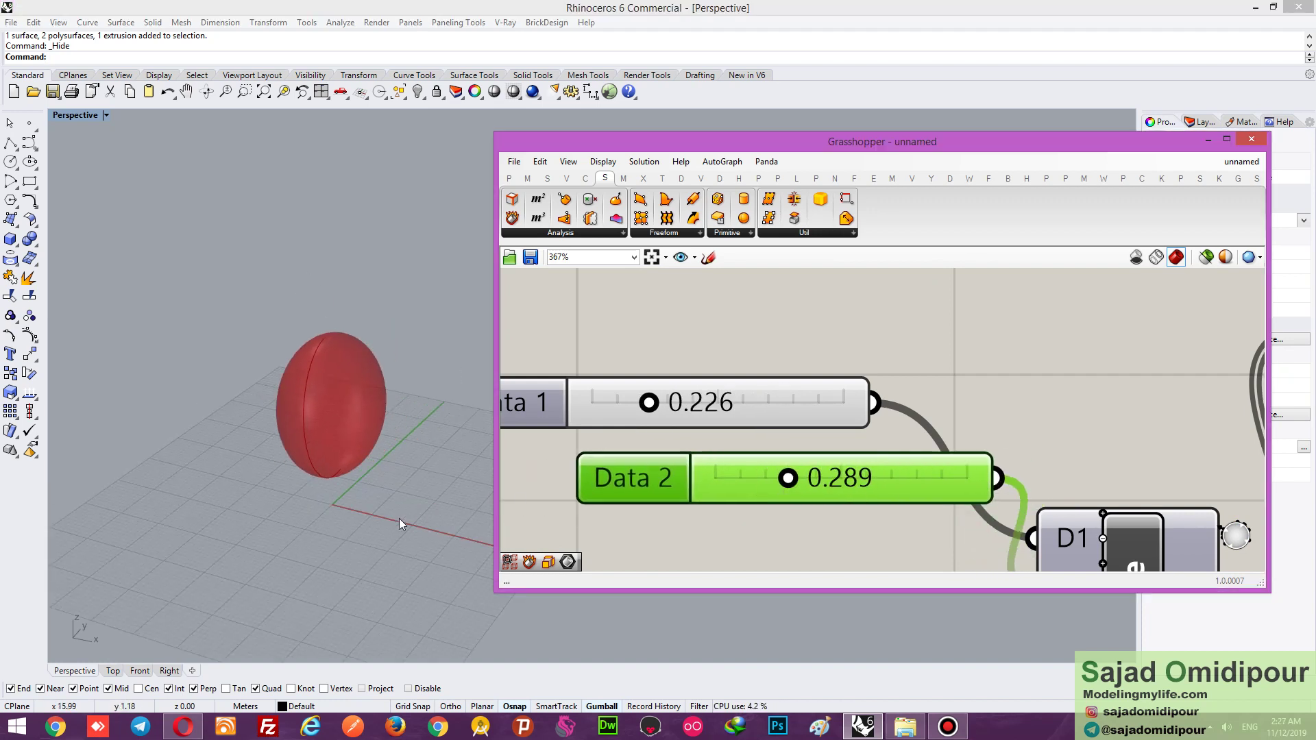
scroll(220, 397, "down", 5)
left_click(712, 334)
scroll(574, 358, "down", 5)
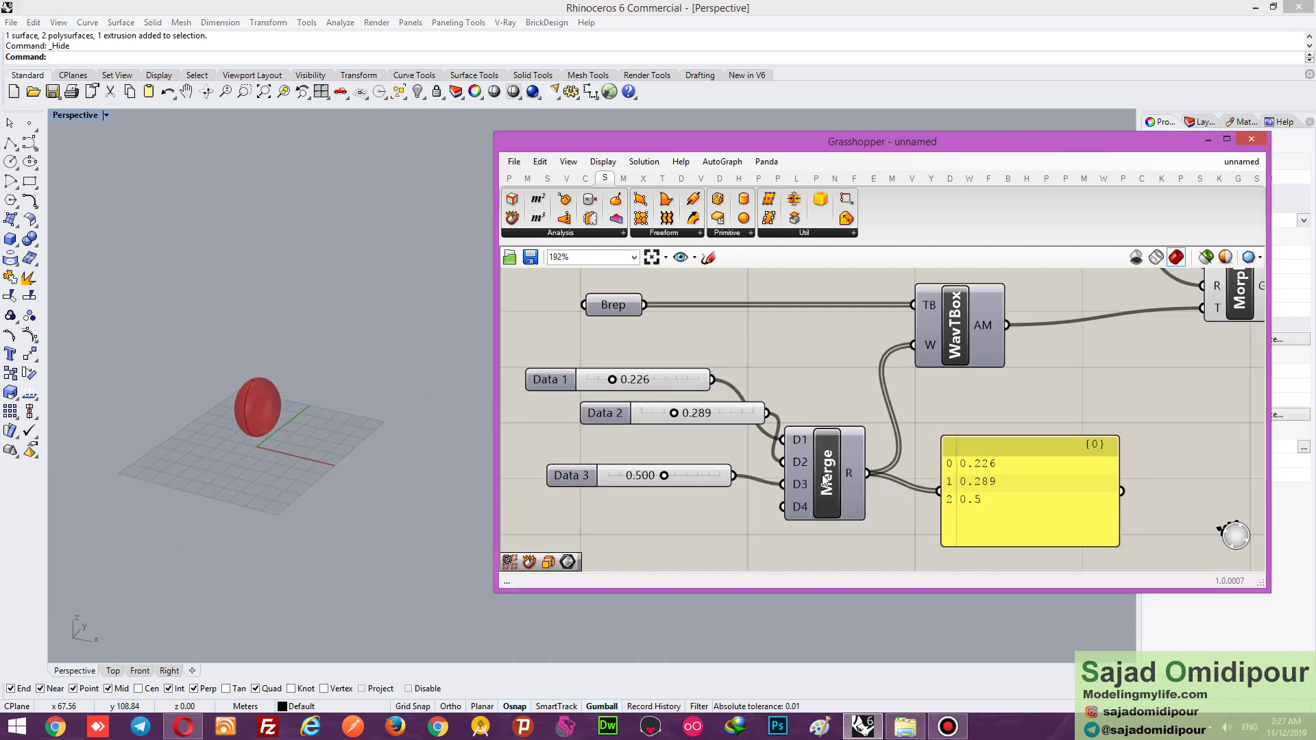
mouse_move(911, 375)
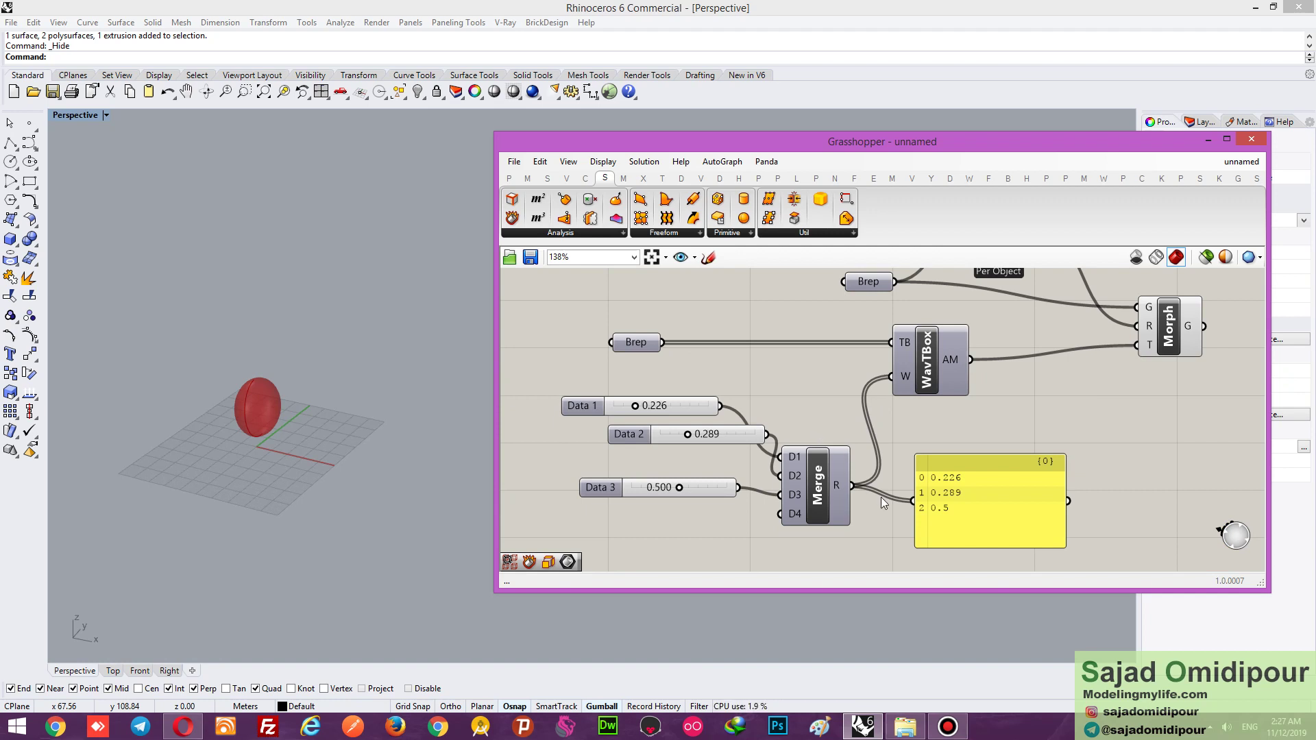
left_click(948, 727)
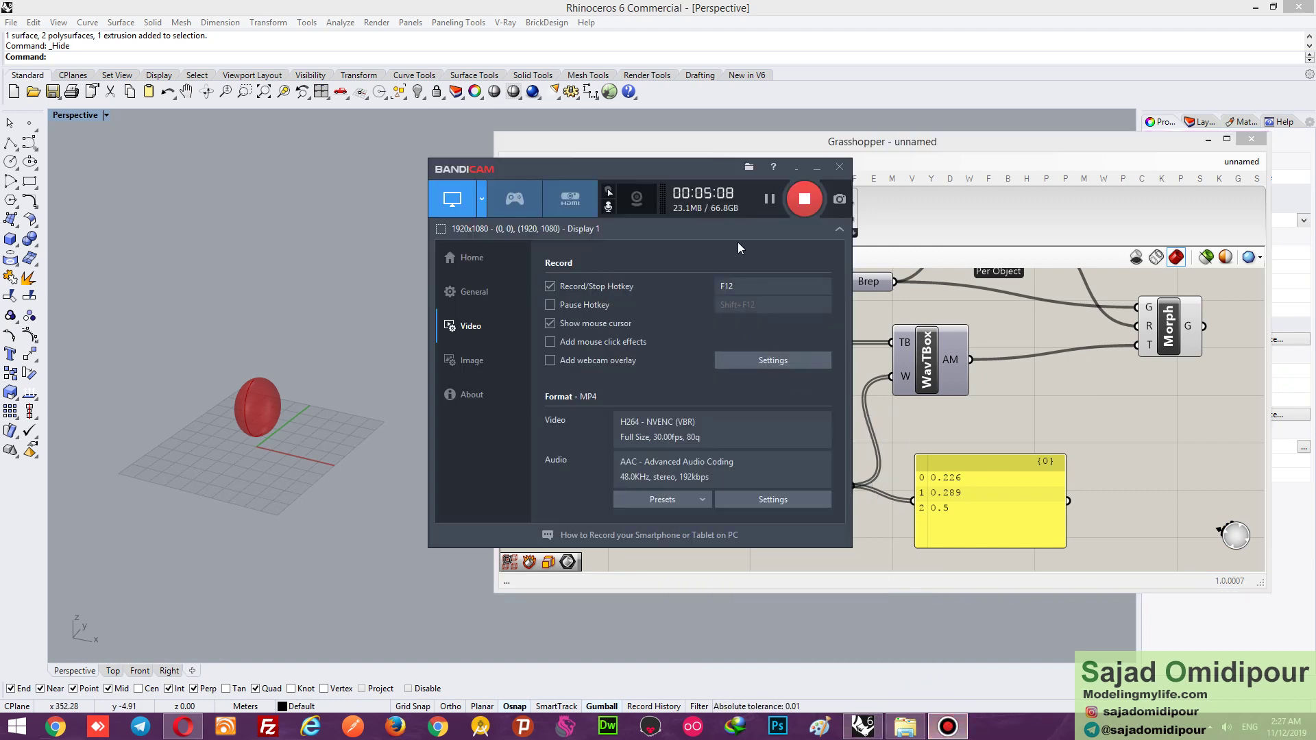